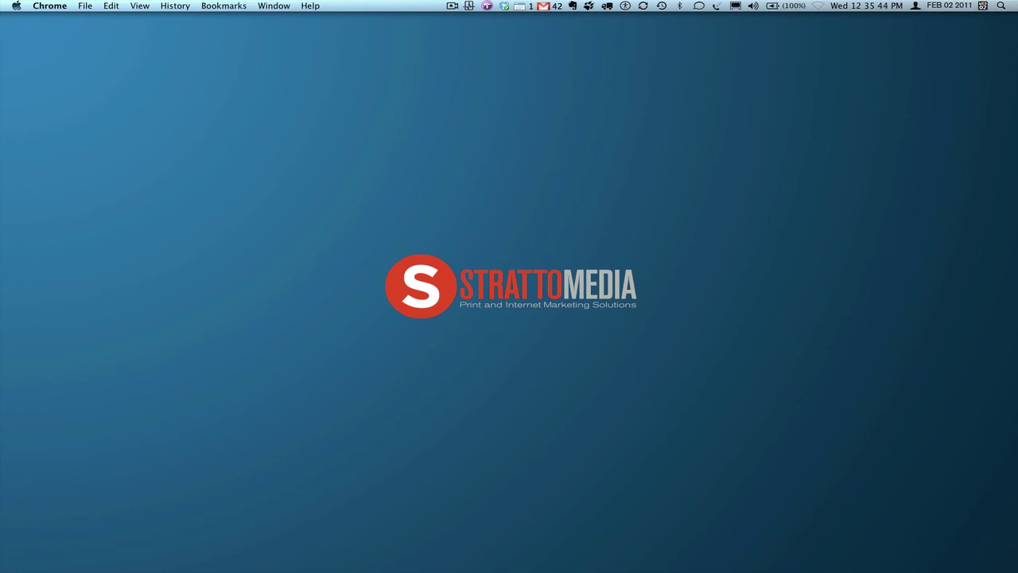
Restore the Chrome window showing the Plugins page with WP e-Commerce Plugin 3.7.8 active
key(F11)
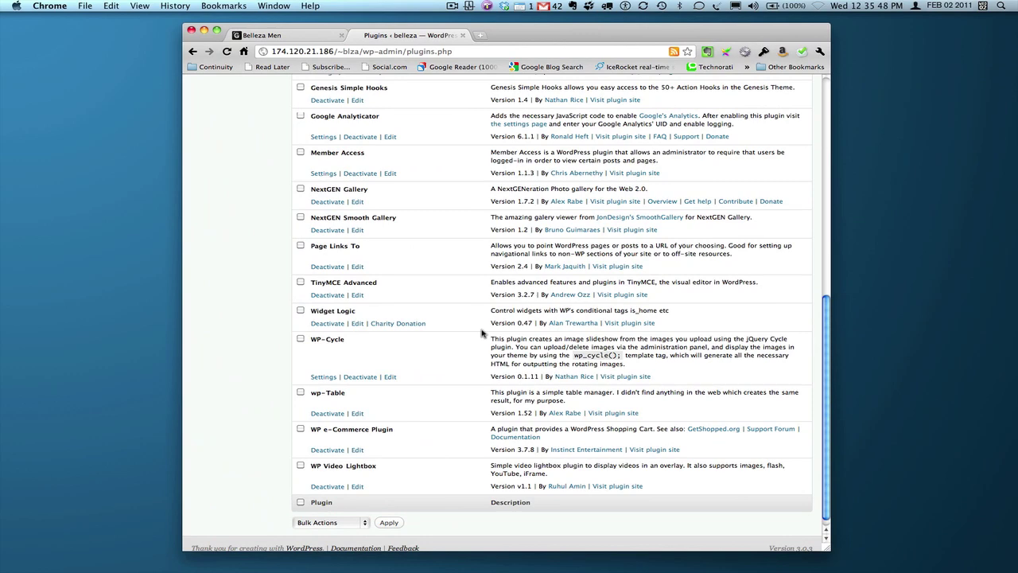
Go to the Store Sales page showing 8 products, 4 groups and no purchase logs
scroll(199, 271, up, 15)
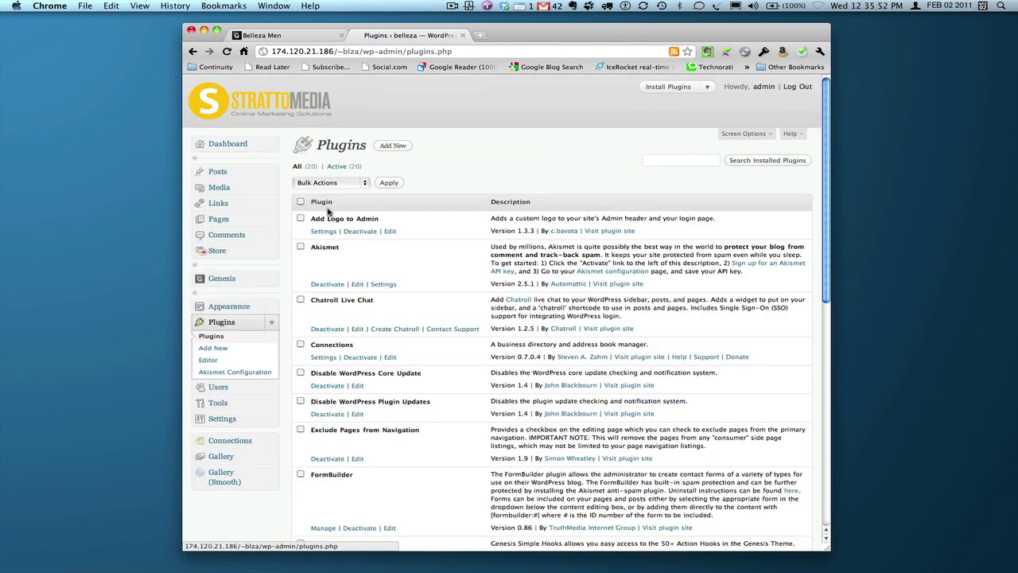
click(218, 253)
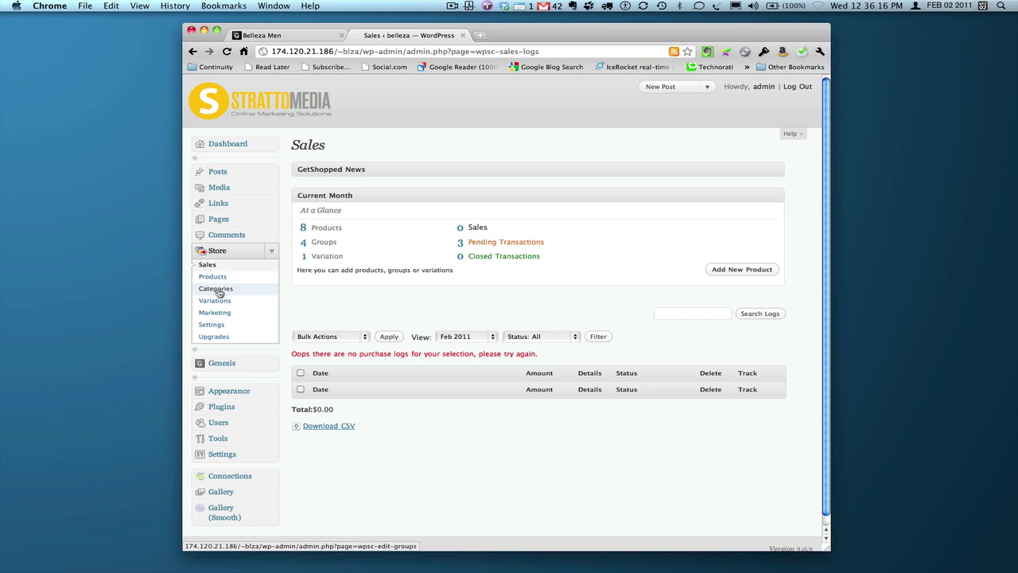
Show the Men group's three categories on the Categories page and shift the browser left
click(220, 291)
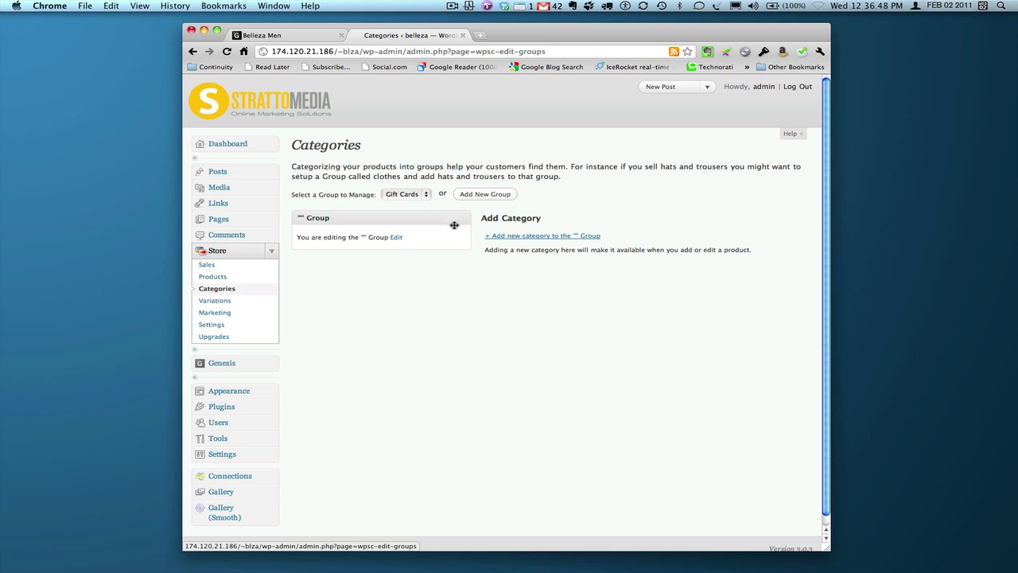
click(426, 194)
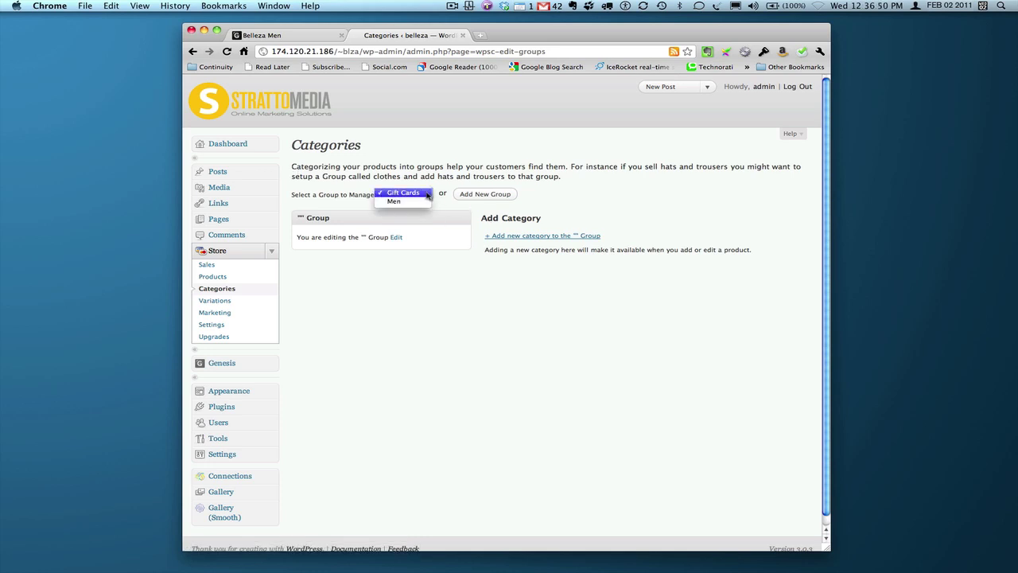
click(396, 202)
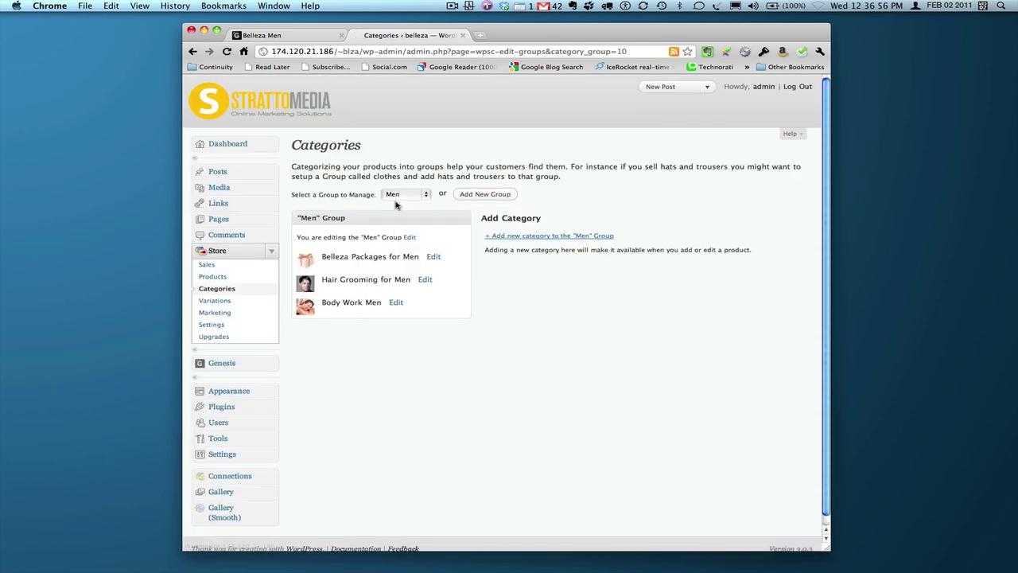
drag(521, 35, 355, 33)
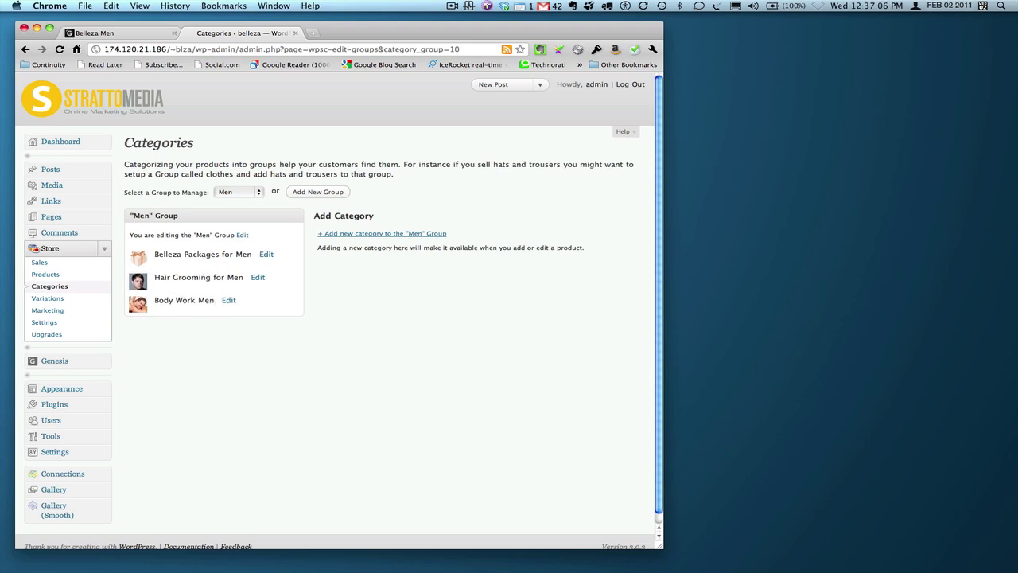
Place the Doc1.pages price list on the right, scrolled up to its PACKAGES section
key(super+Tab)
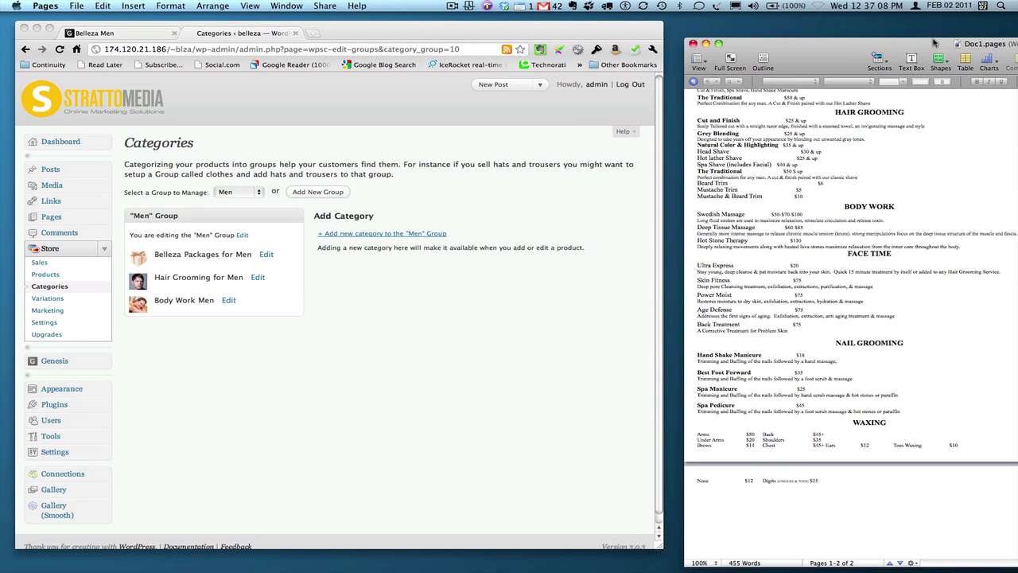
drag(935, 43, 923, 33)
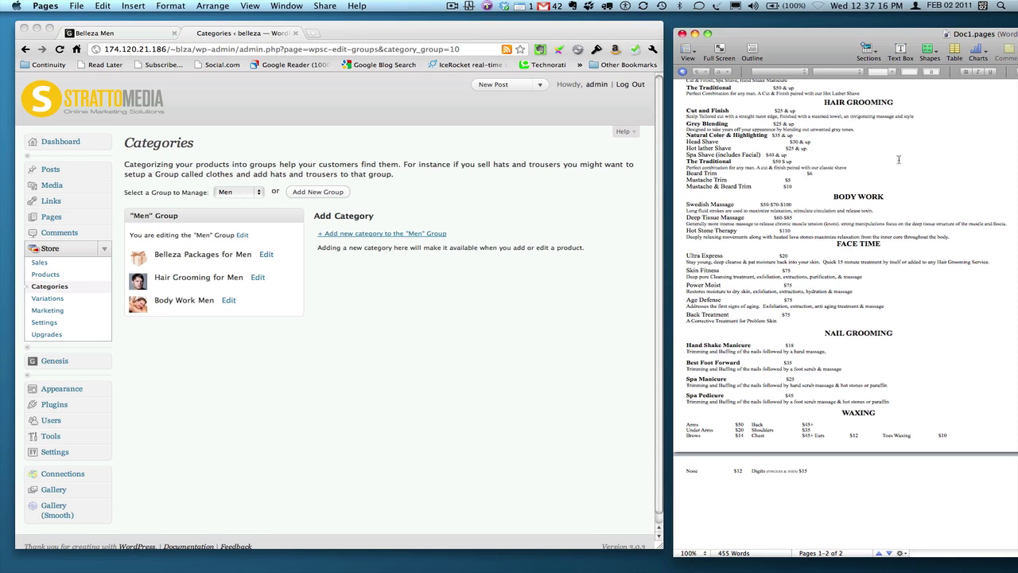
scroll(835, 199, up, 4)
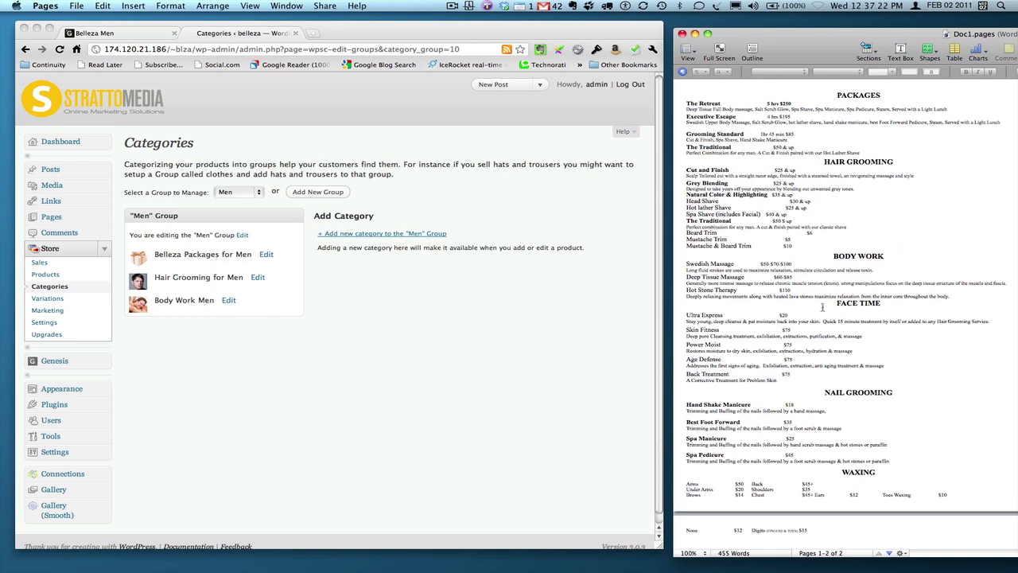
click(501, 343)
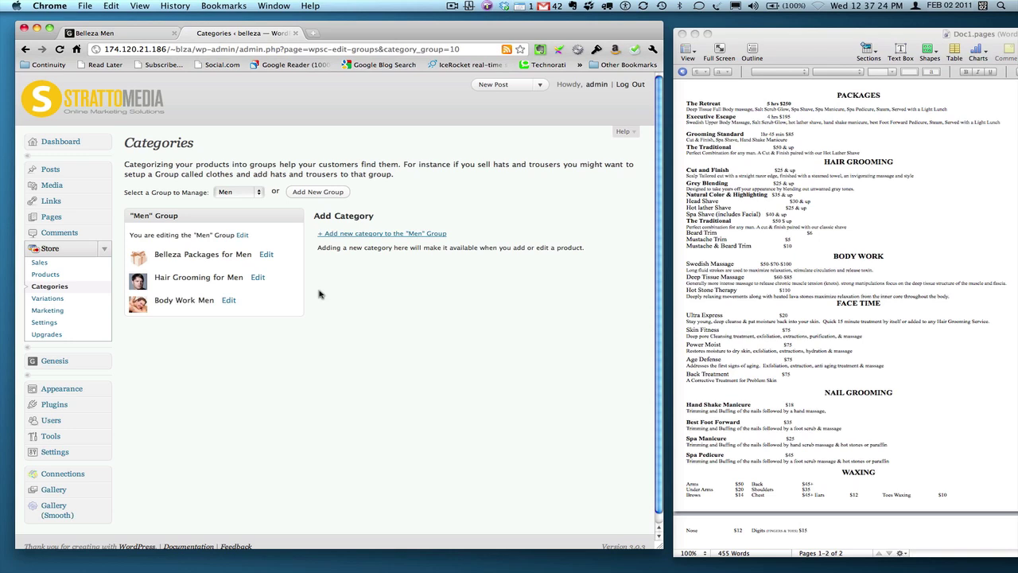
Add a new Men-group category named 'Face Time for Men', leaving the description empty
click(366, 234)
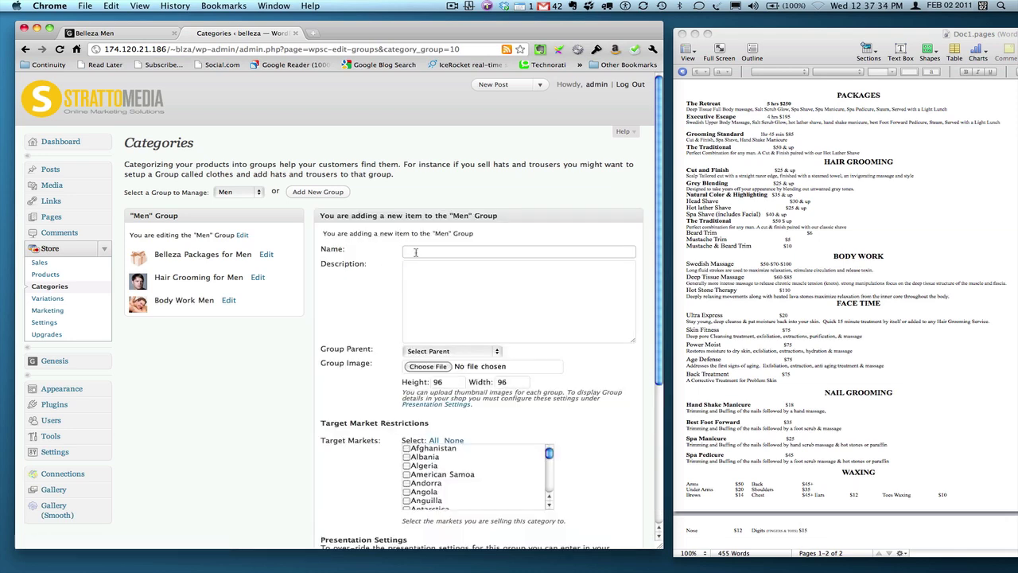
click(416, 252)
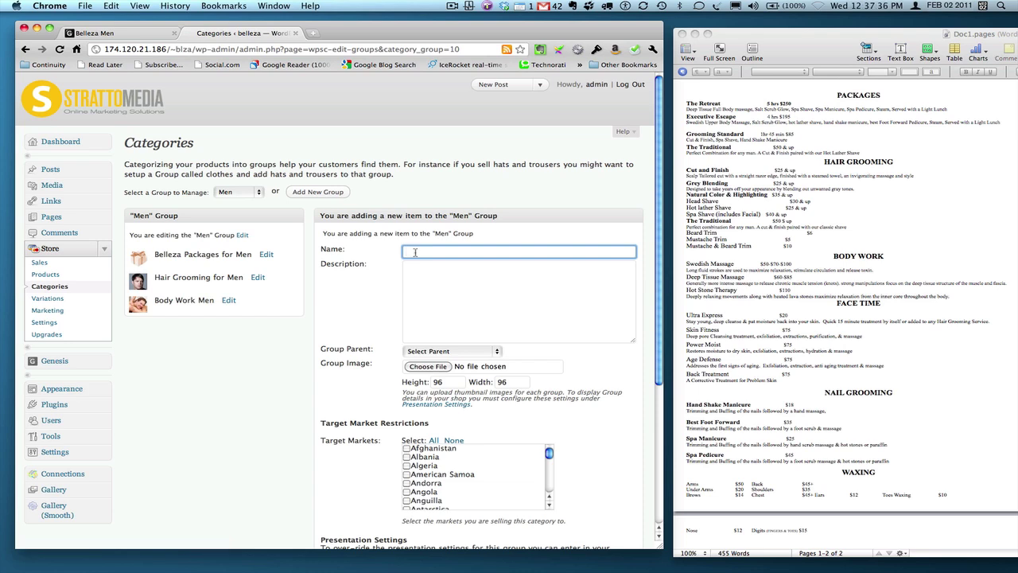
text(Fac)
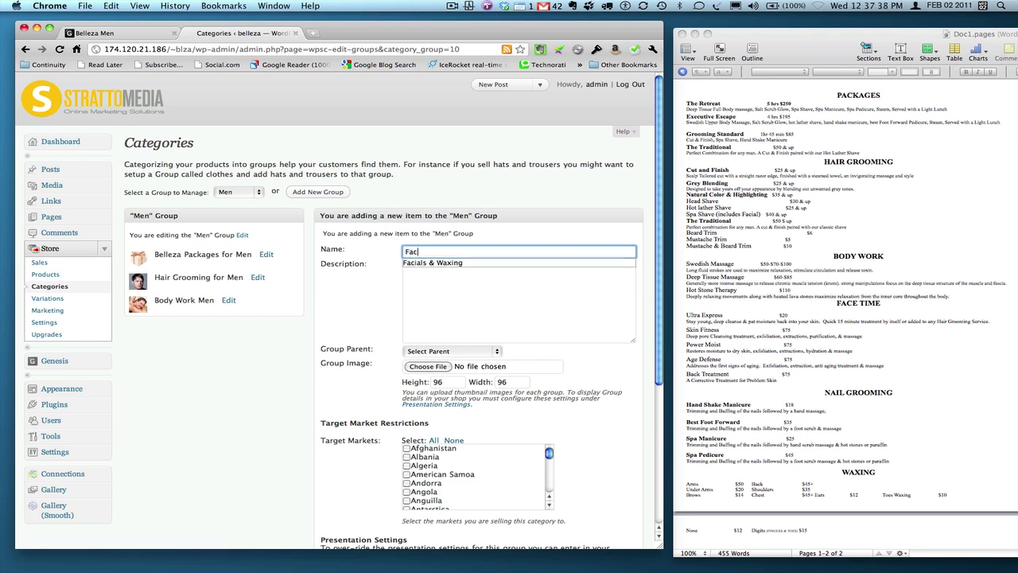
text(e Time )
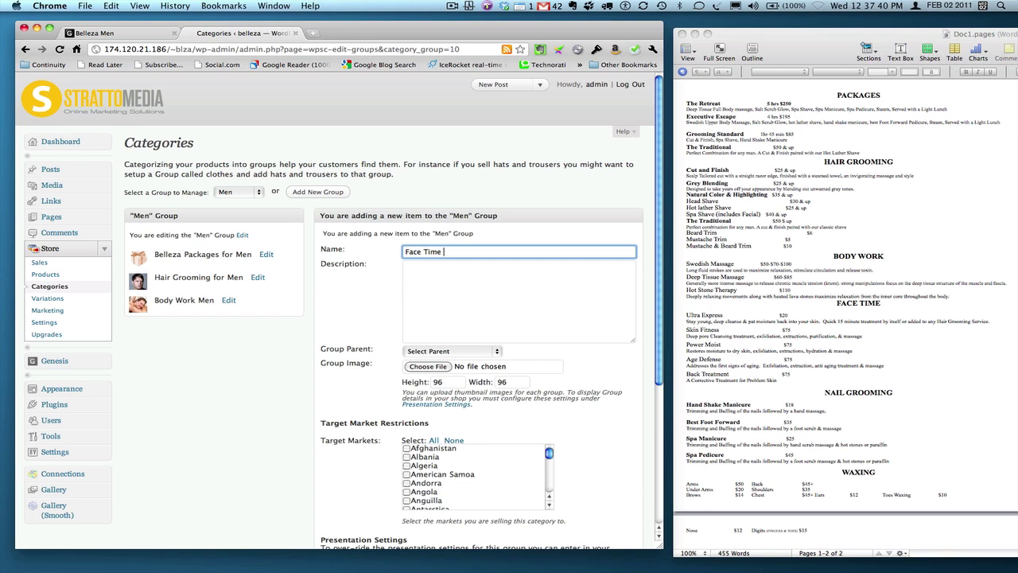
text(for Men)
click(412, 293)
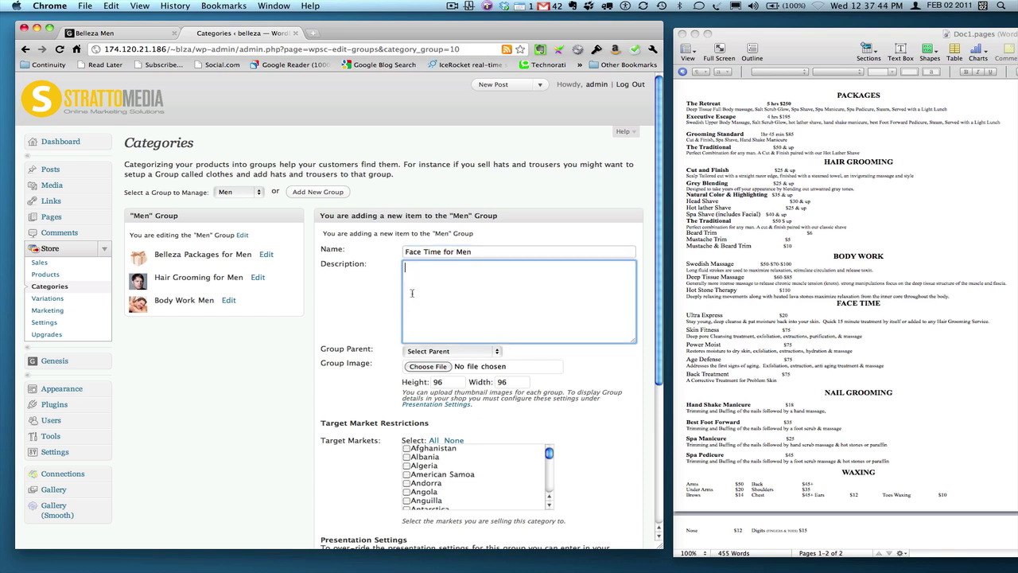
Attach face-time.jpg from the belleza thumbnails folder as the category's group image
click(420, 368)
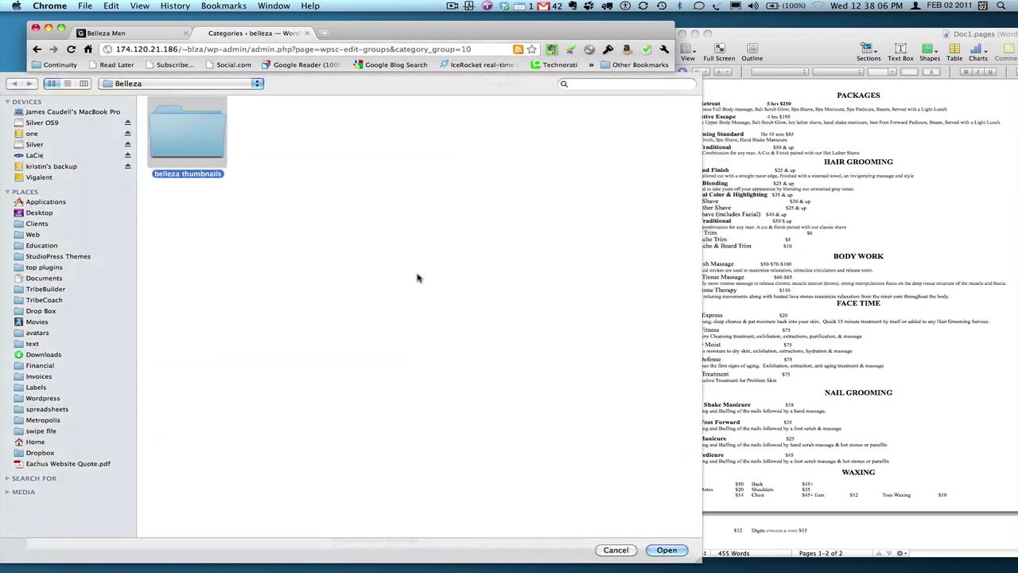
double_click(401, 243)
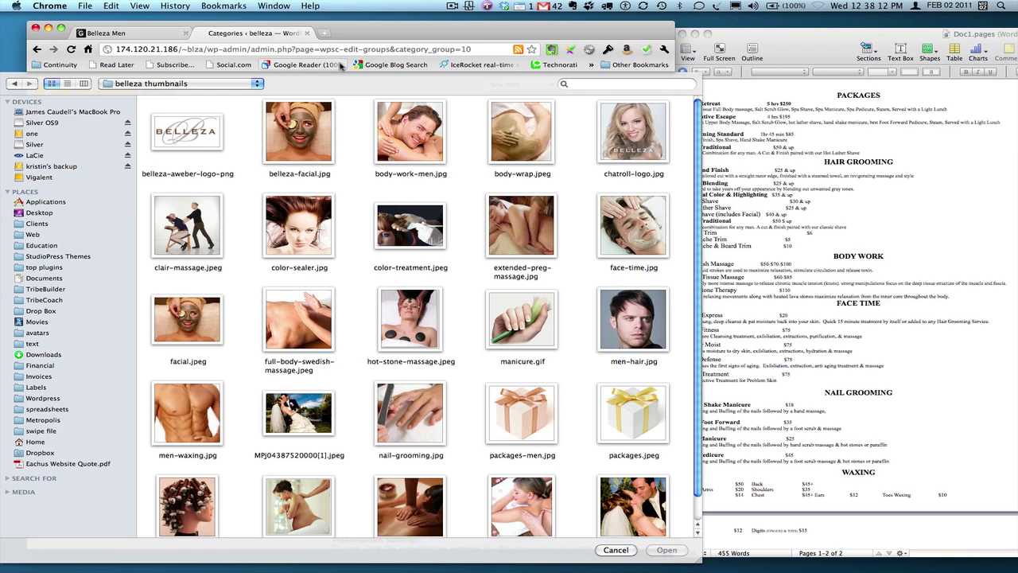
click(633, 225)
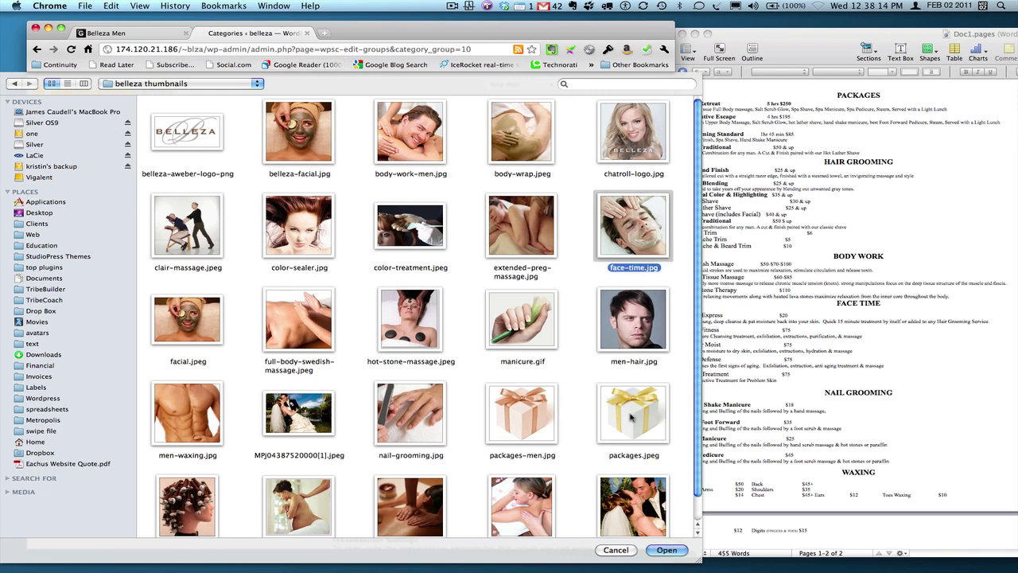
click(667, 550)
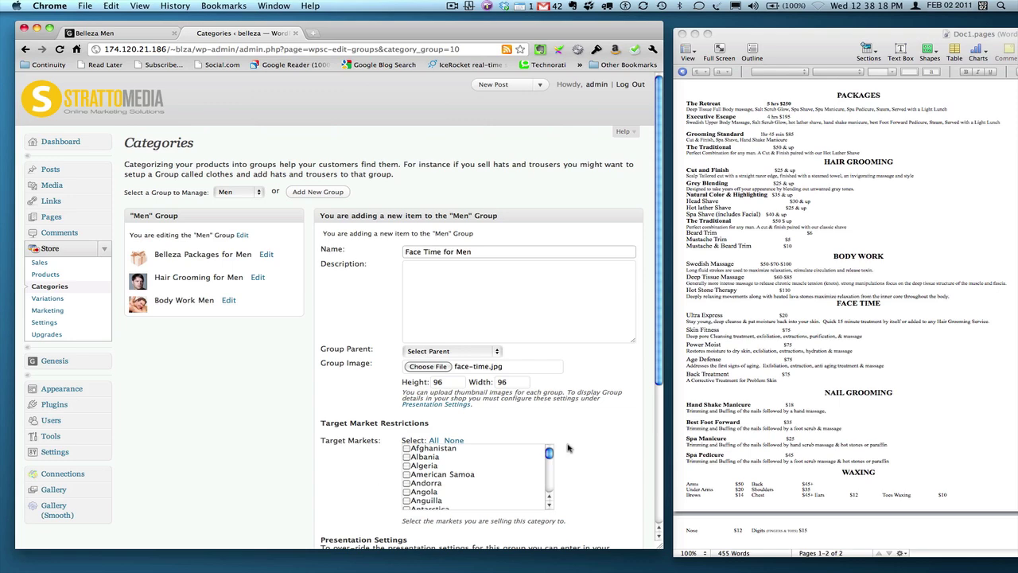
Tick USA as the target market and save Face Time for Men with Add Category
scroll(584, 426, down, 1)
scroll(585, 426, down, 5)
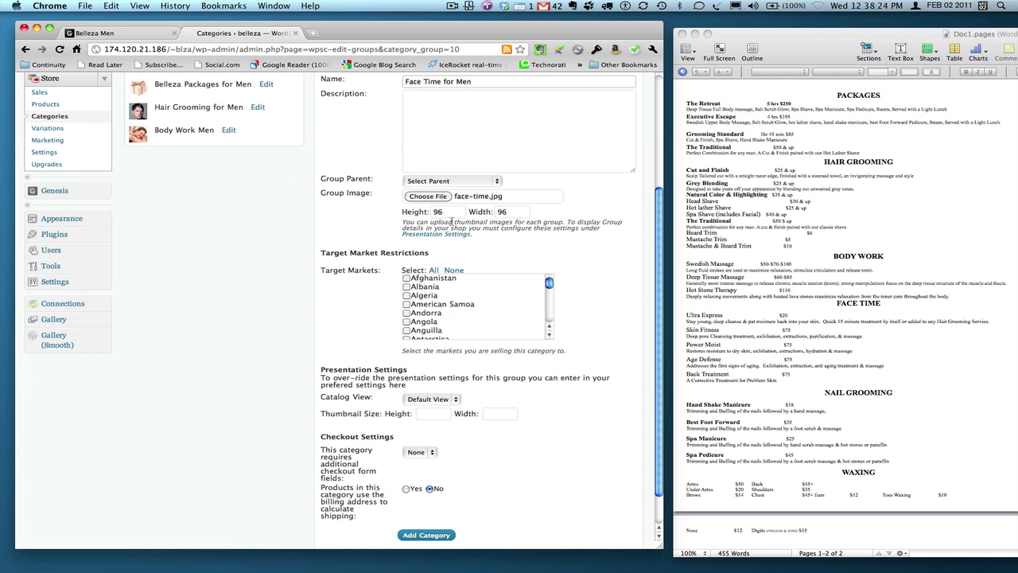
drag(548, 282, 548, 315)
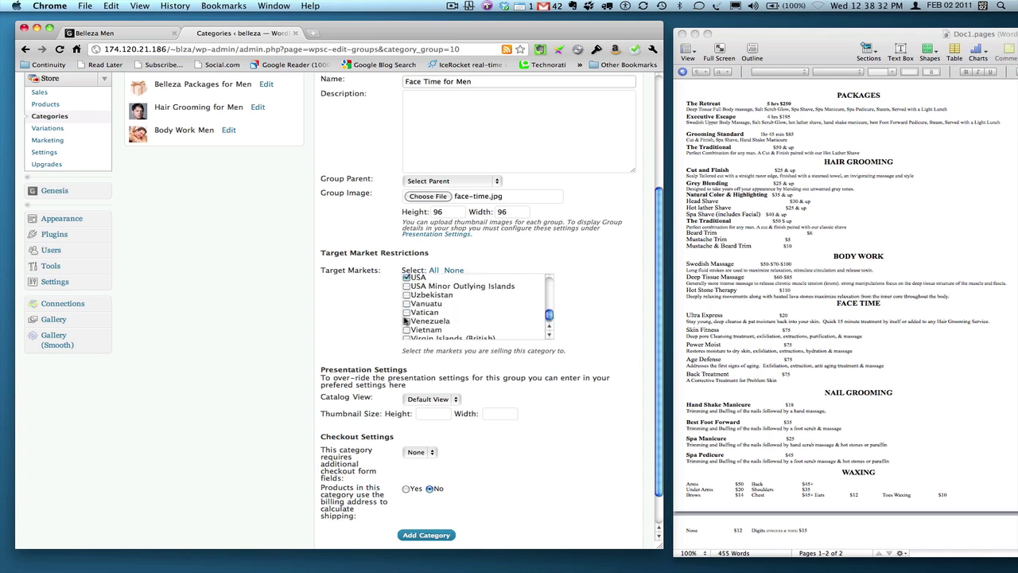
scroll(428, 322, up, 1)
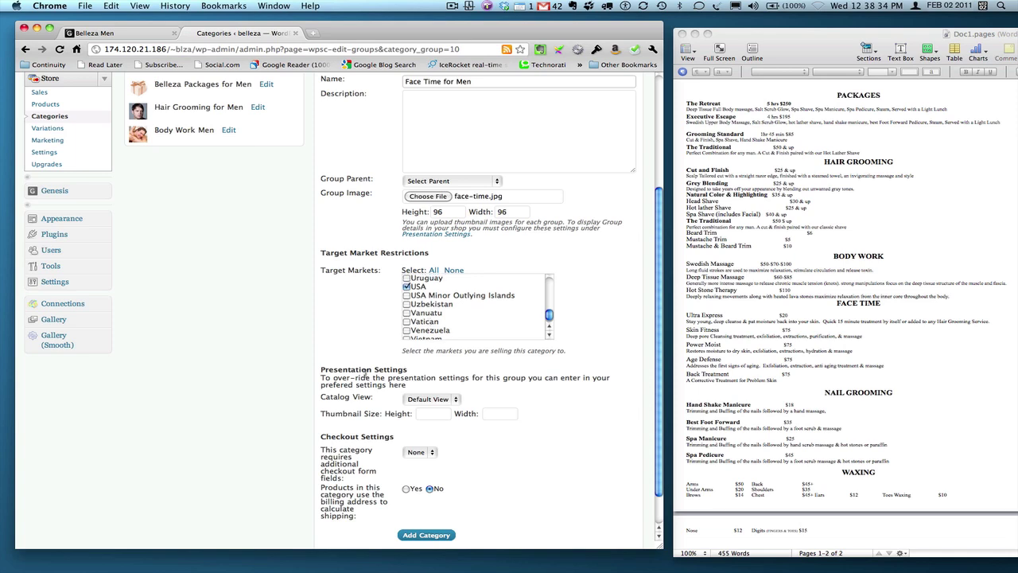
scroll(366, 374, down, 2)
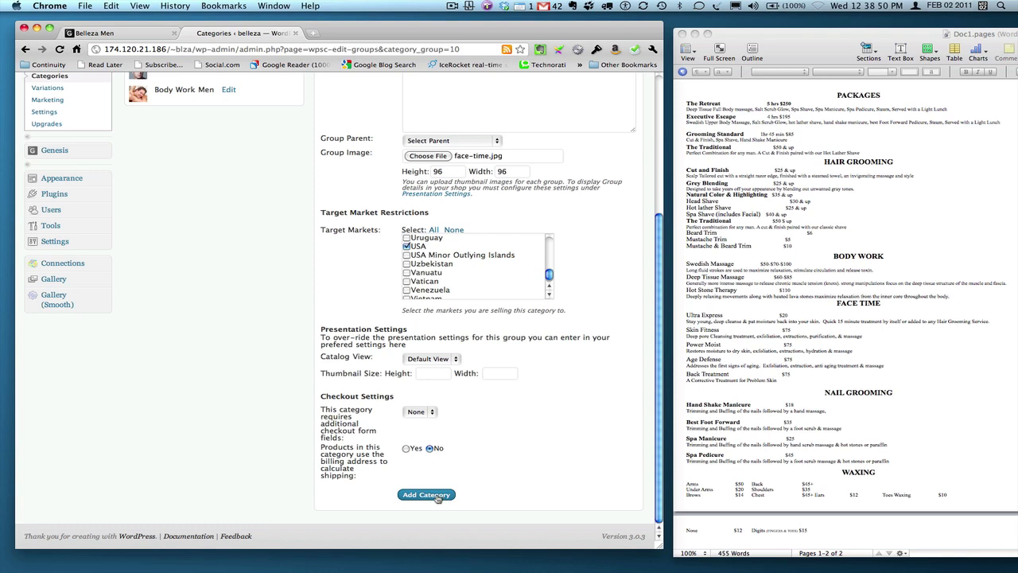
click(434, 495)
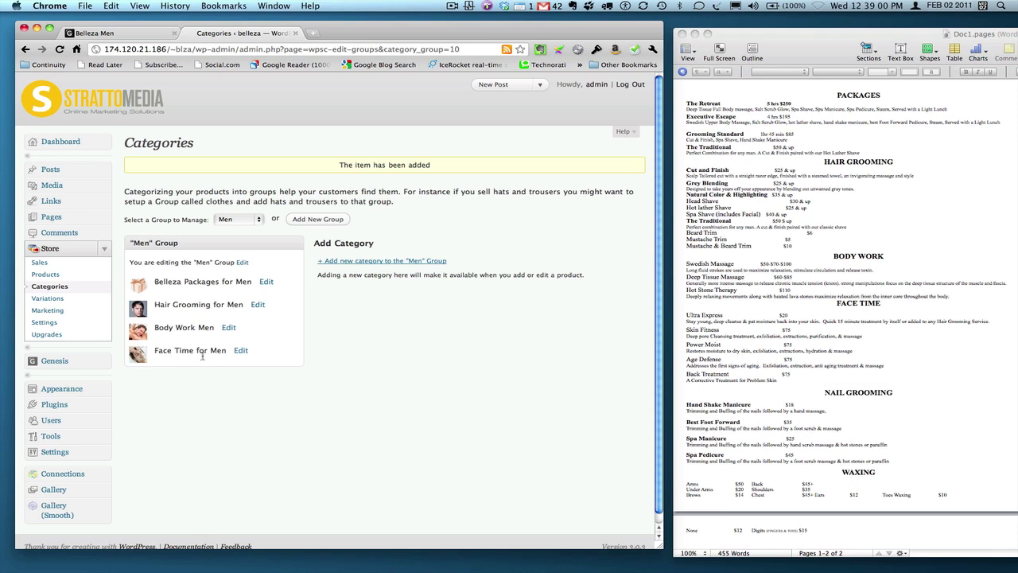
Start another new category in the Men group and focus its name field
click(378, 261)
click(414, 277)
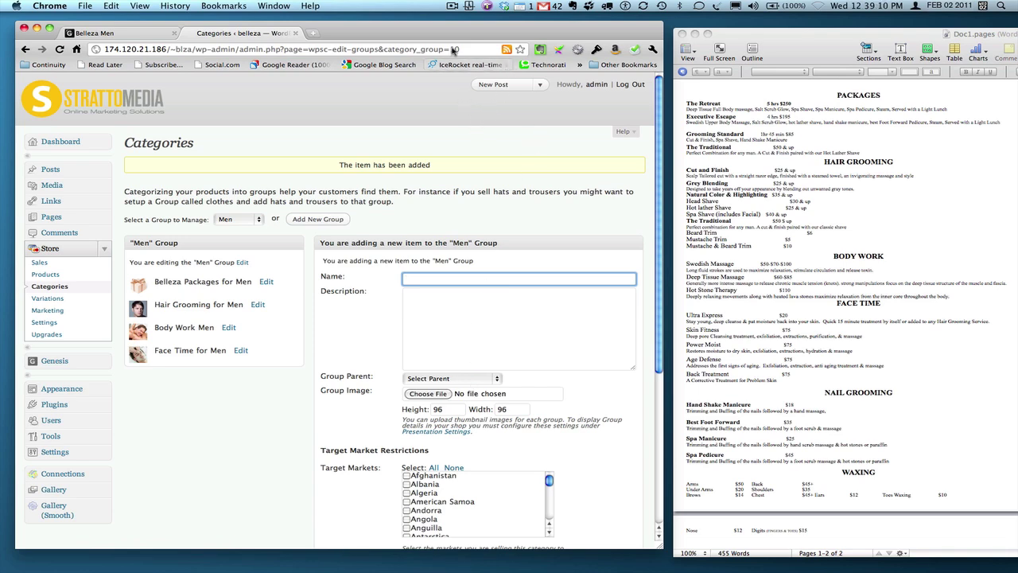
click(453, 10)
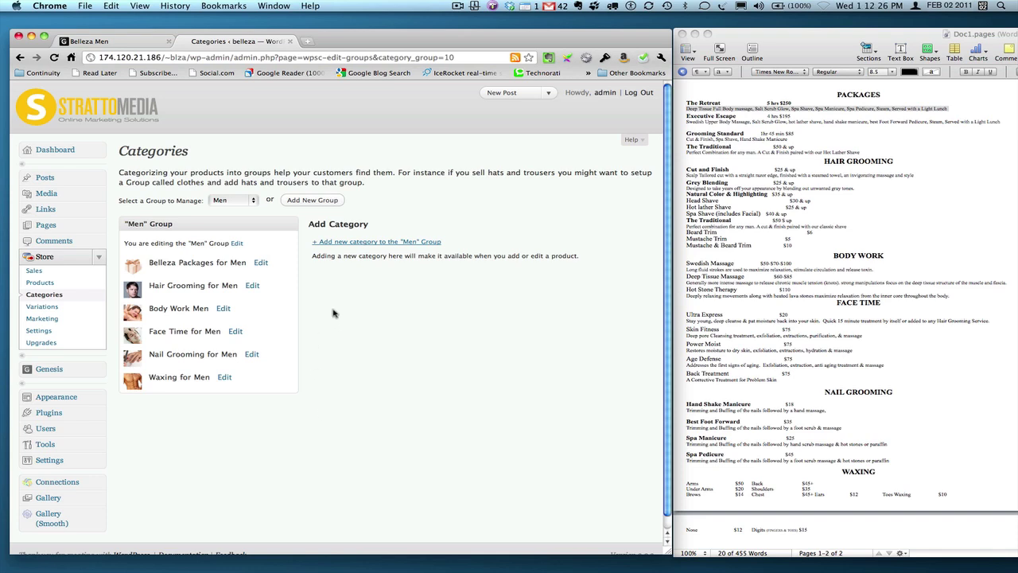
Keep Men selected as the managed group, then go to the store's Products list
click(222, 204)
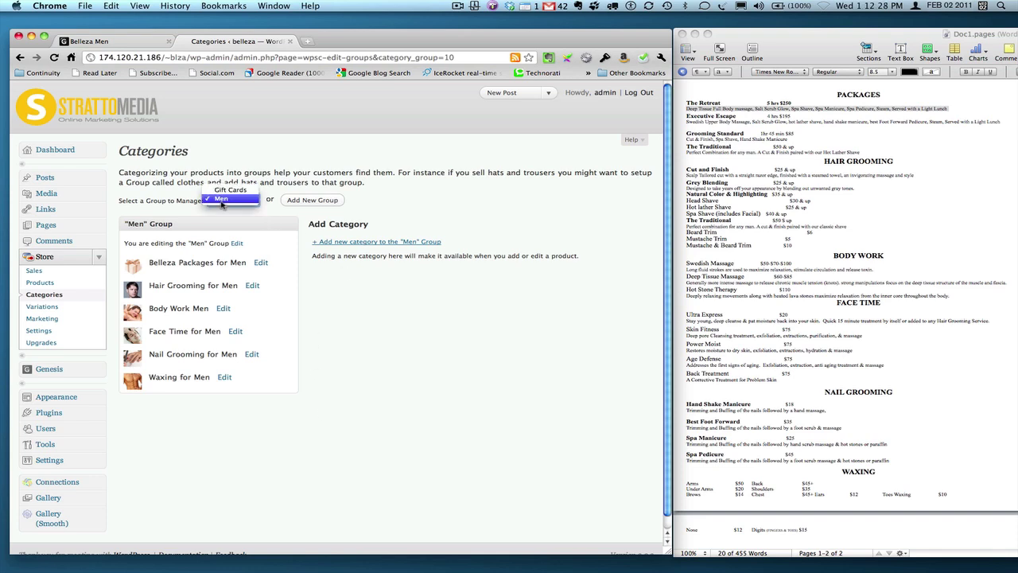
click(222, 200)
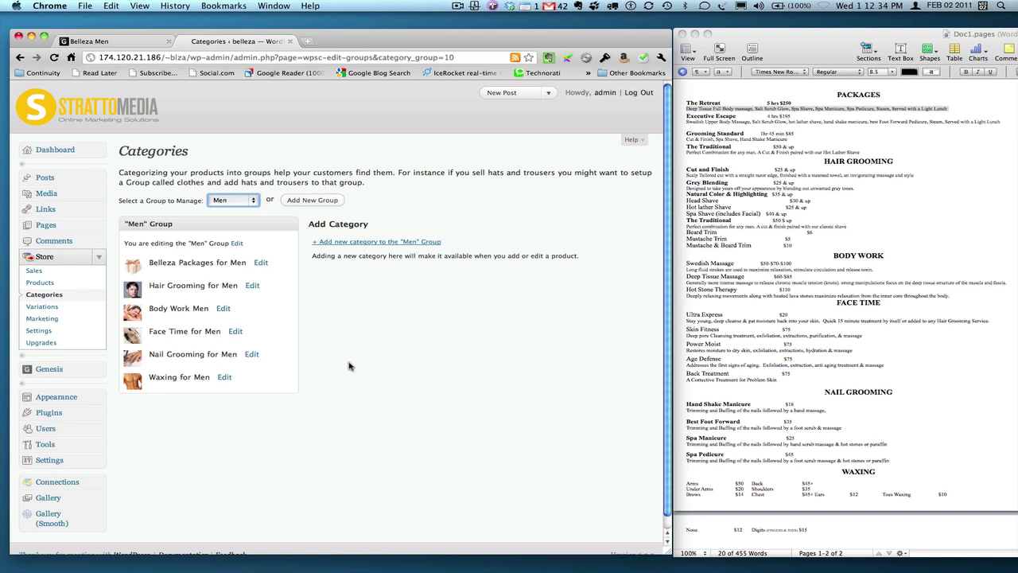
click(38, 284)
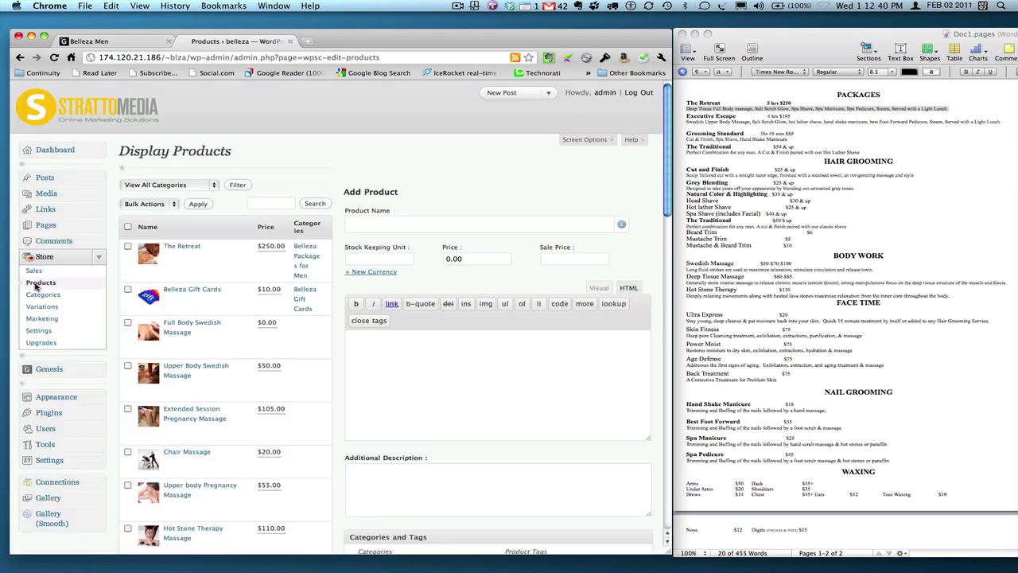
Filter the product list by Belleza Packages for Men, leaving only The Retreat at $250.00
scroll(291, 250, down, 5)
scroll(291, 274, up, 5)
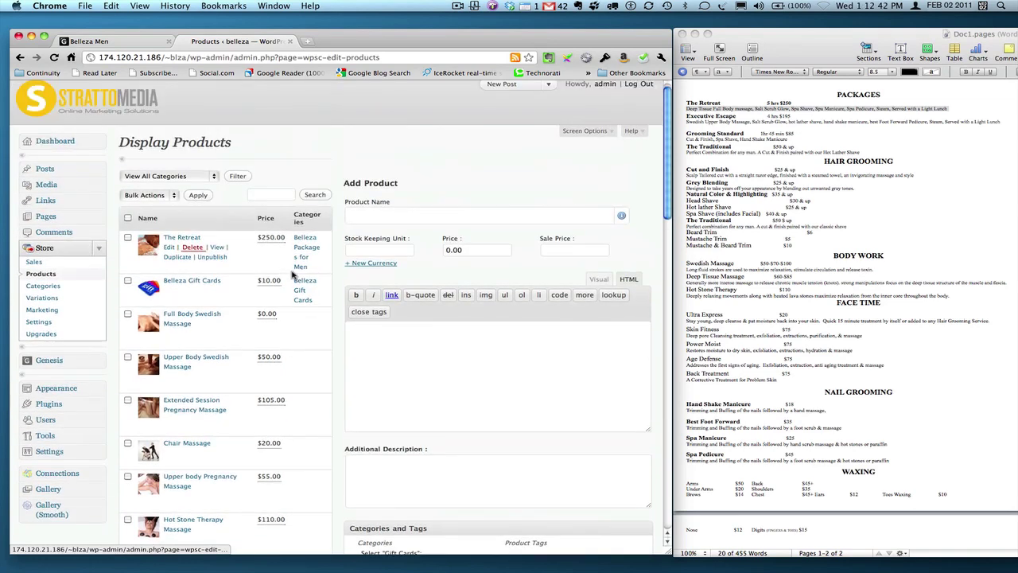
click(214, 176)
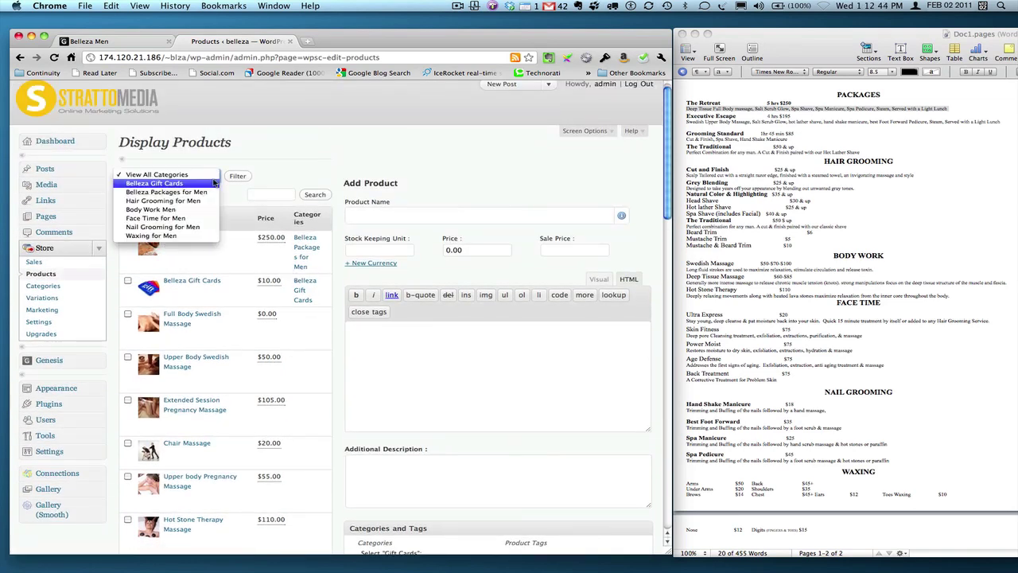
click(163, 192)
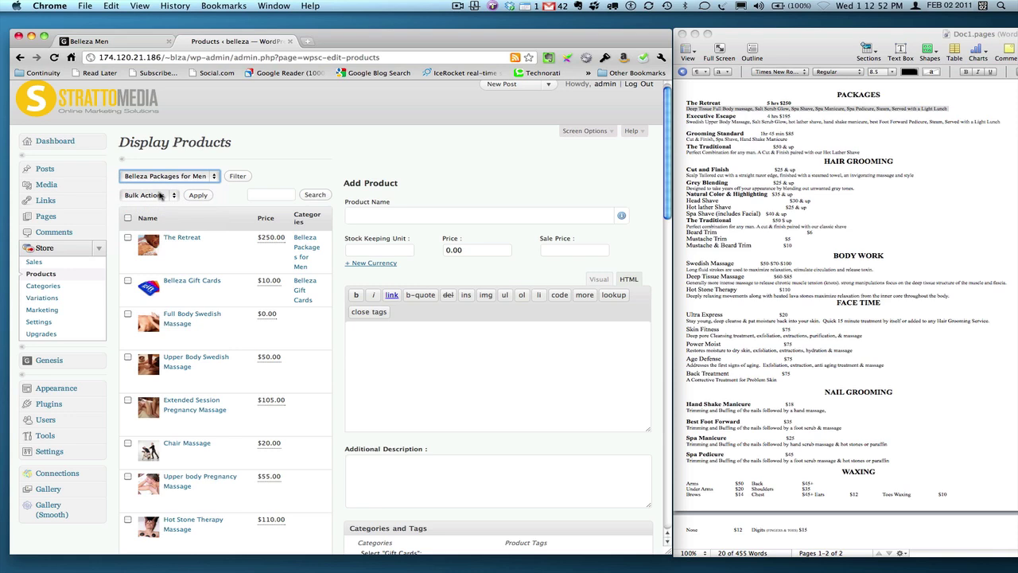
click(237, 175)
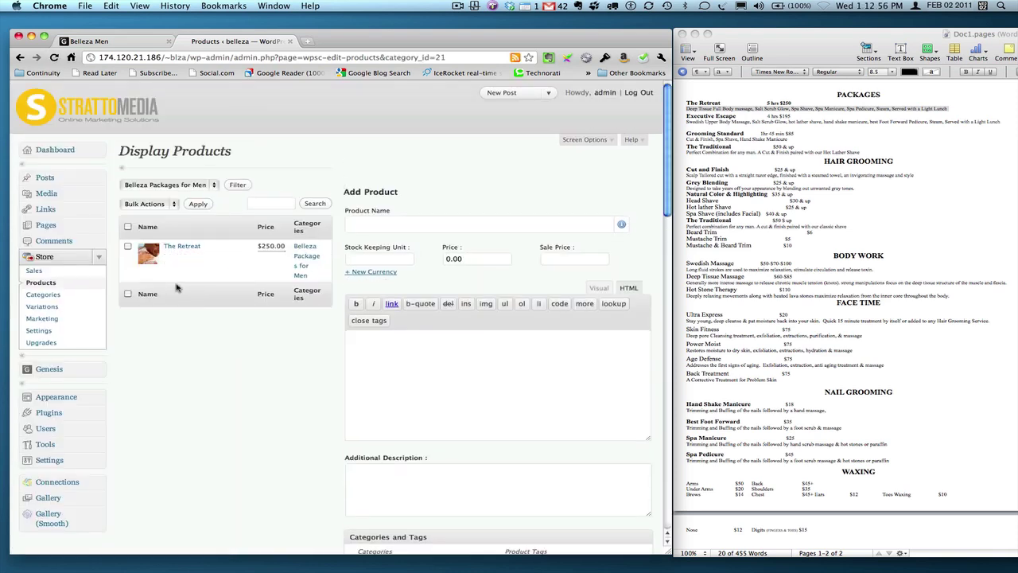
mouse_move(155, 253)
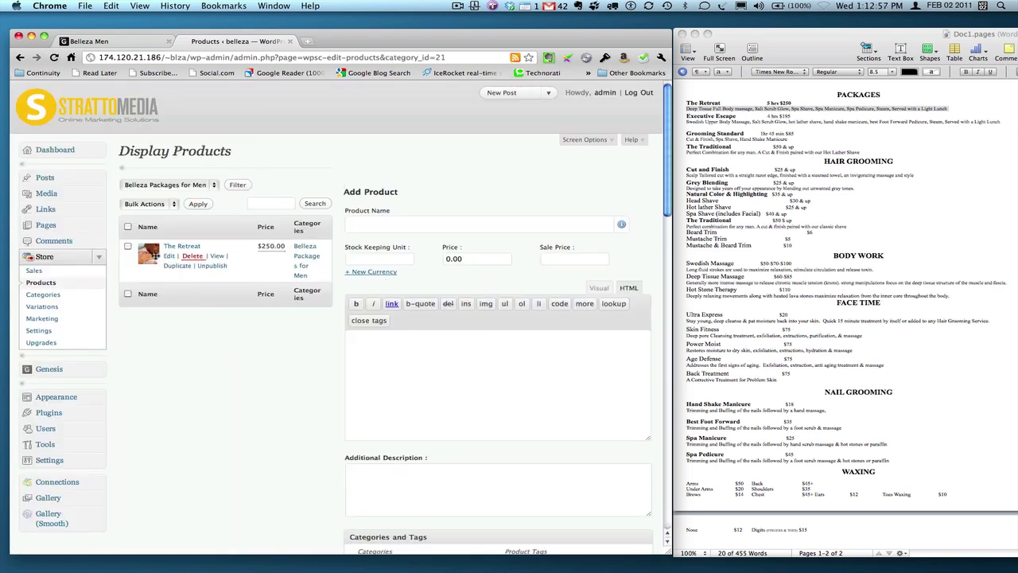
click(169, 257)
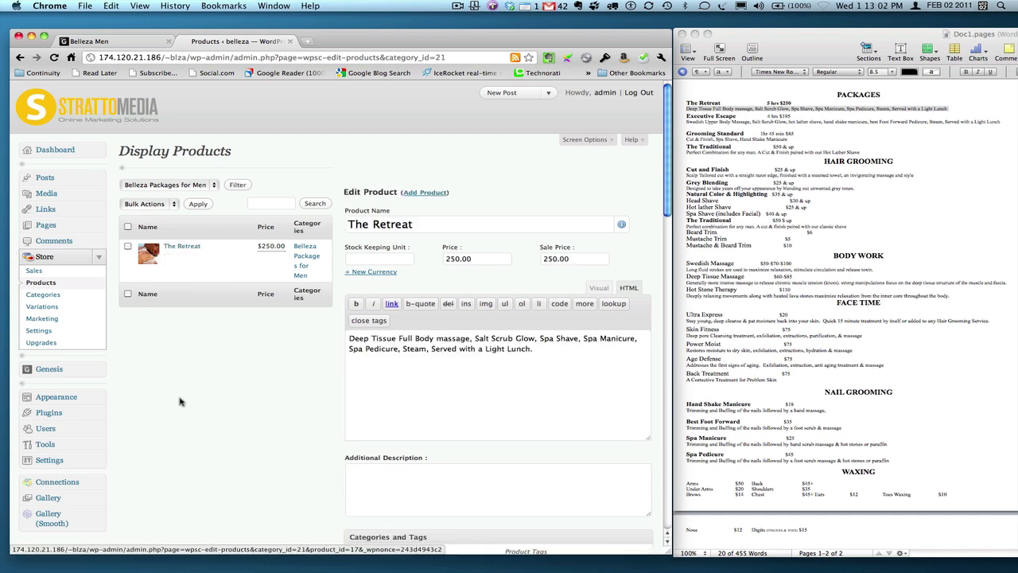
click(416, 223)
drag(416, 224, 348, 225)
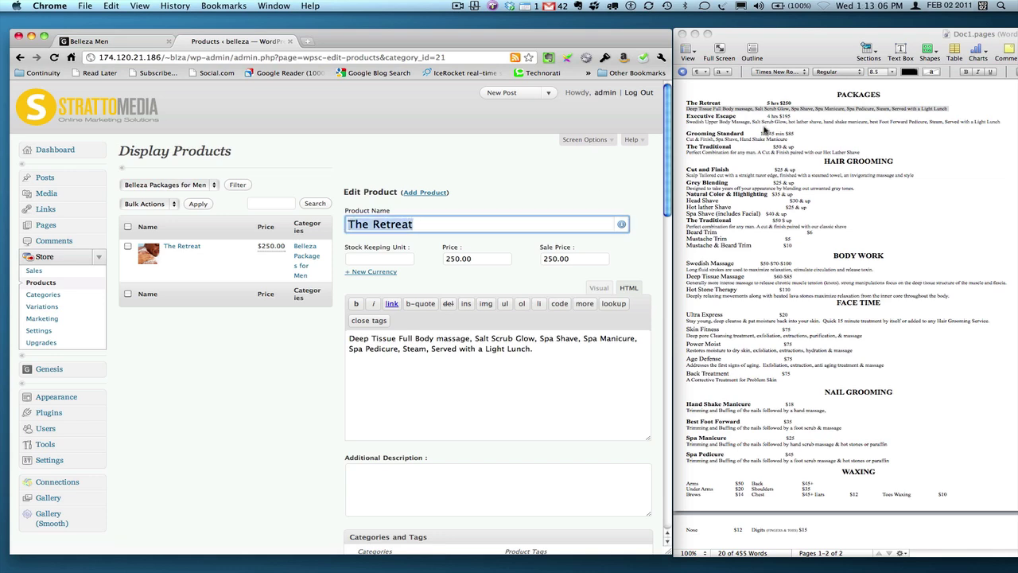
click(767, 132)
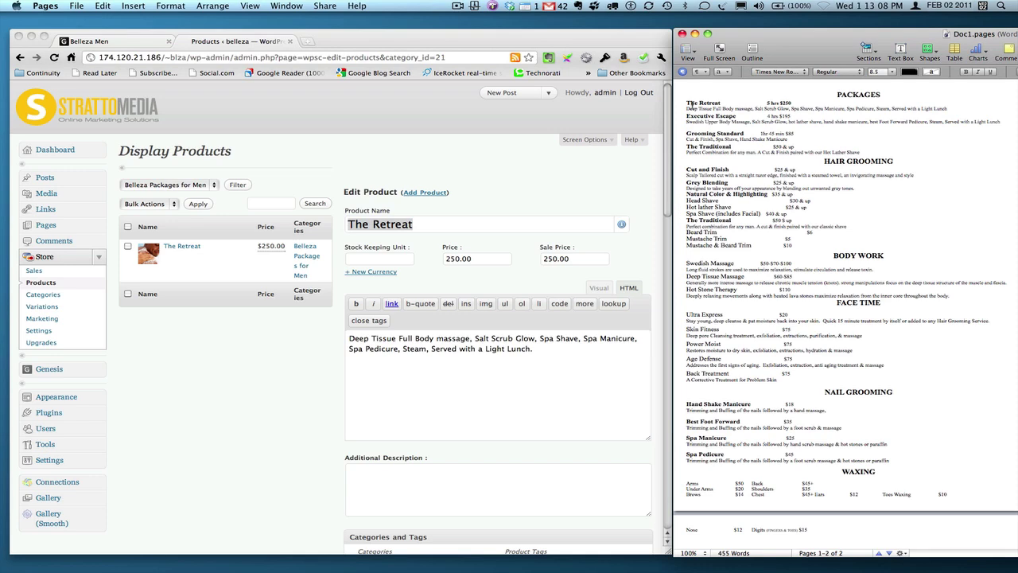
drag(686, 105, 724, 104)
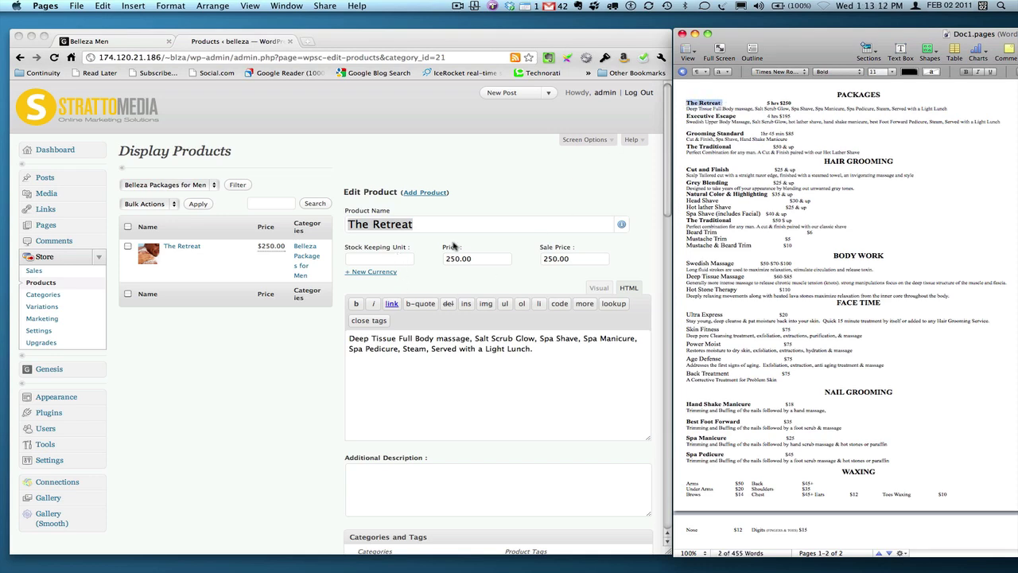
click(751, 111)
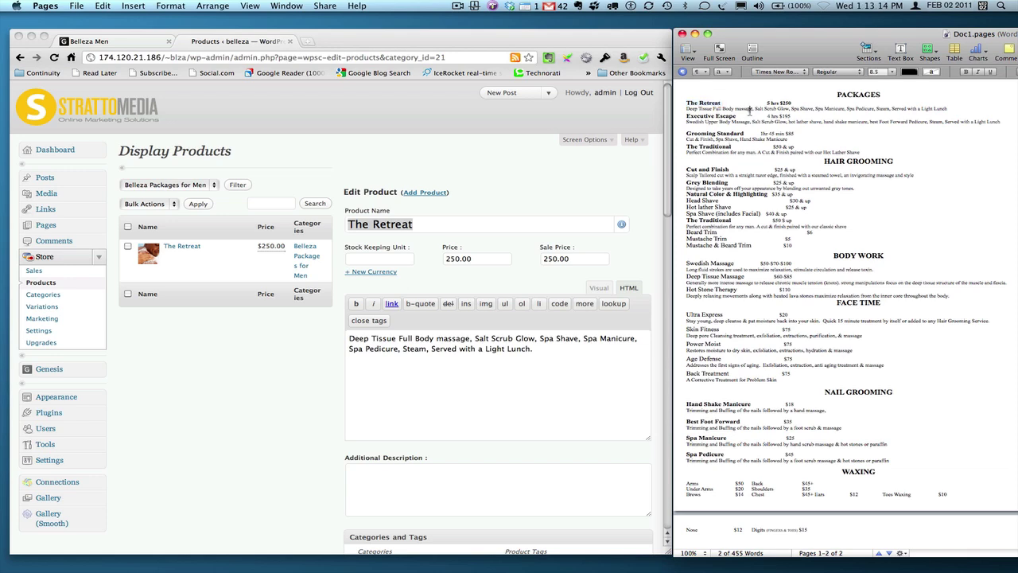
click(429, 373)
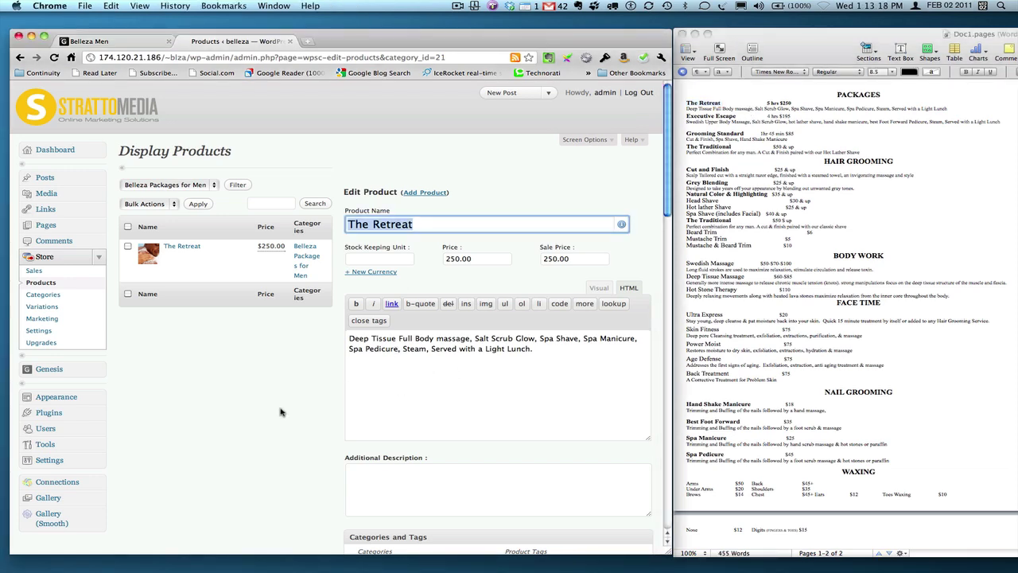
double_click(481, 259)
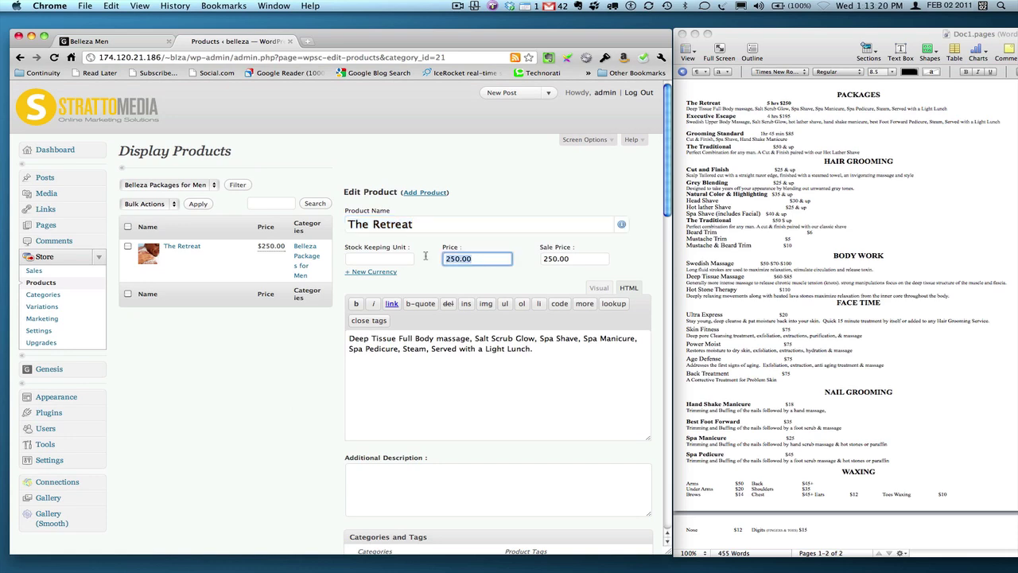
click(476, 259)
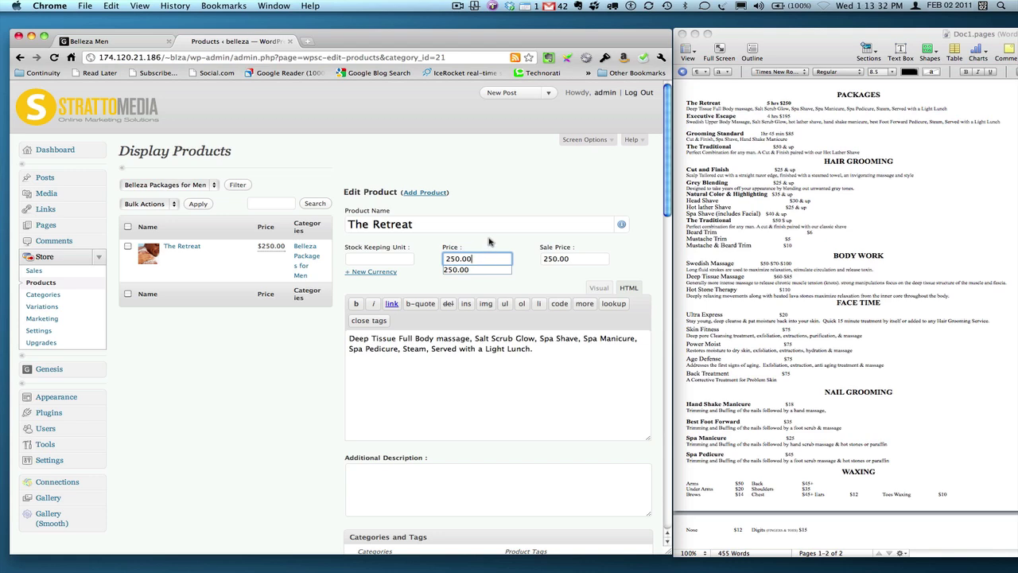
click(477, 223)
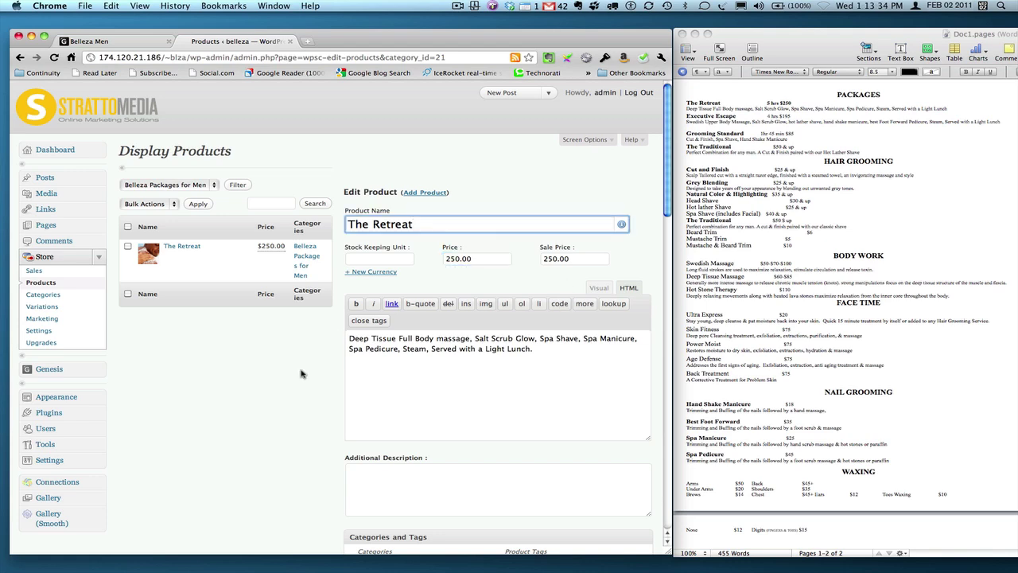
Select The Retreat's whole description paragraph
scroll(301, 374, down, 5)
scroll(301, 373, up, 4)
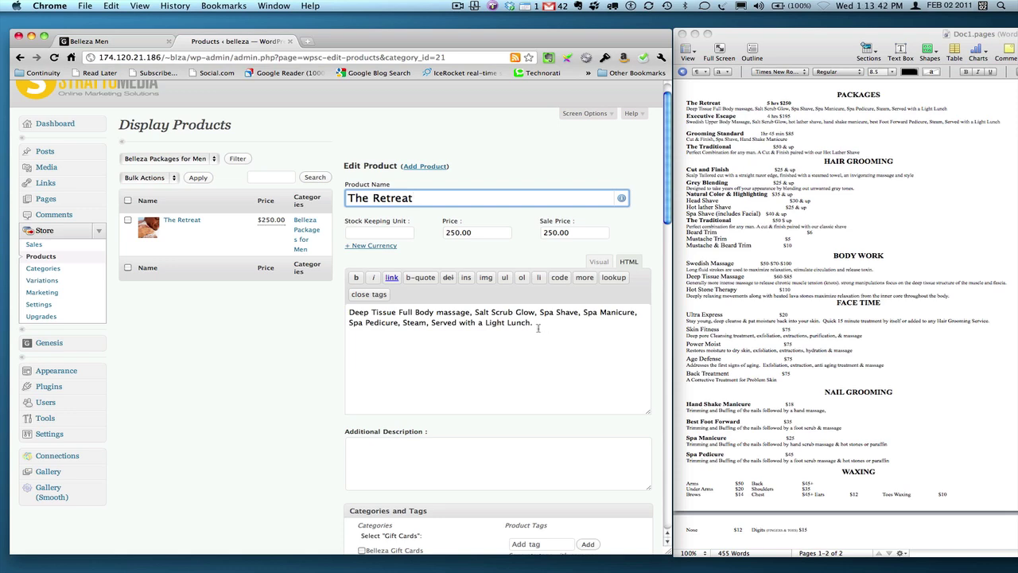
drag(534, 323, 350, 314)
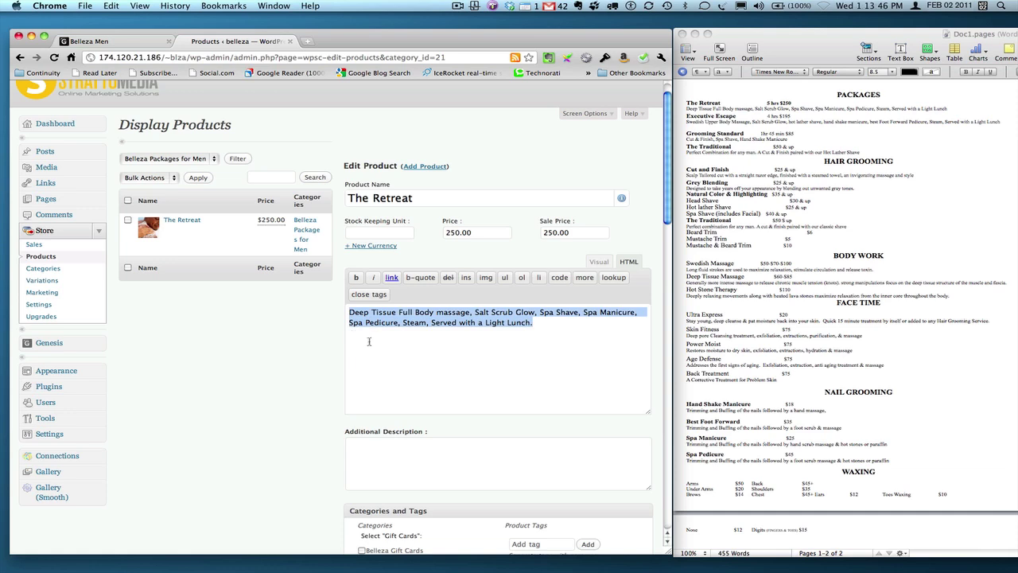
Scroll past Categories, Shipping and Advanced Options to open the Product Images file picker
scroll(360, 366, down, 4)
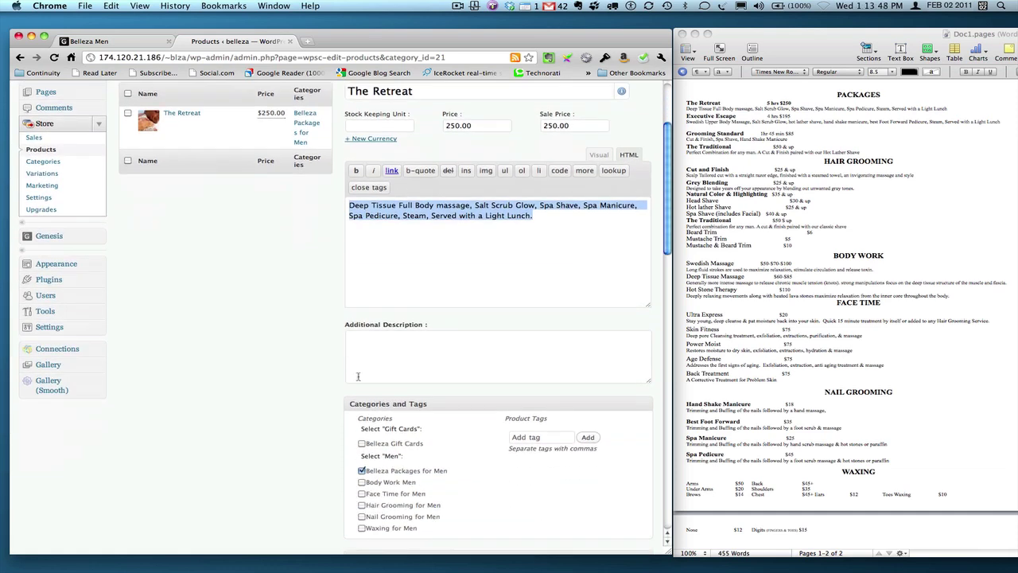
scroll(359, 376, down, 8)
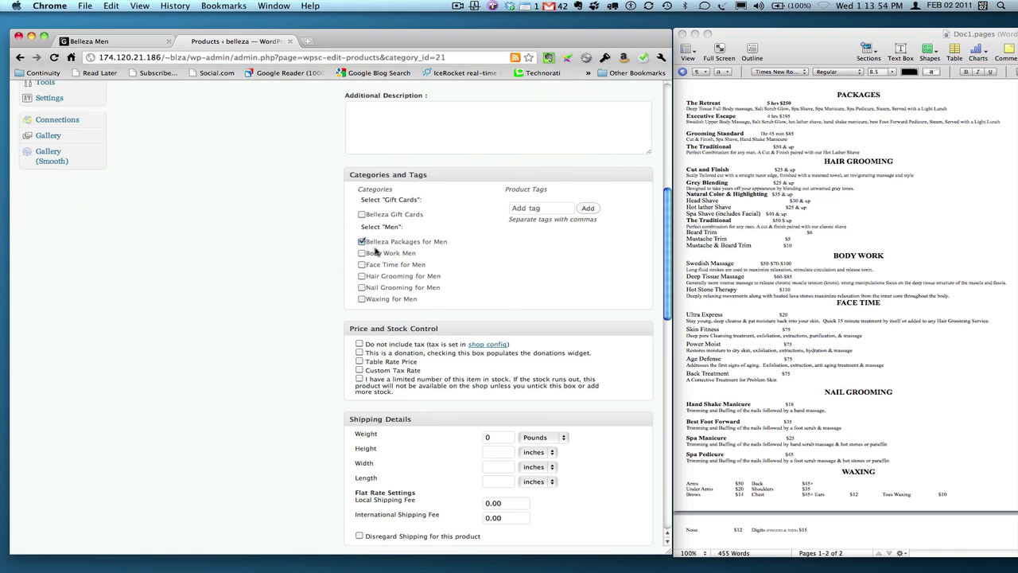
scroll(323, 322, down, 6)
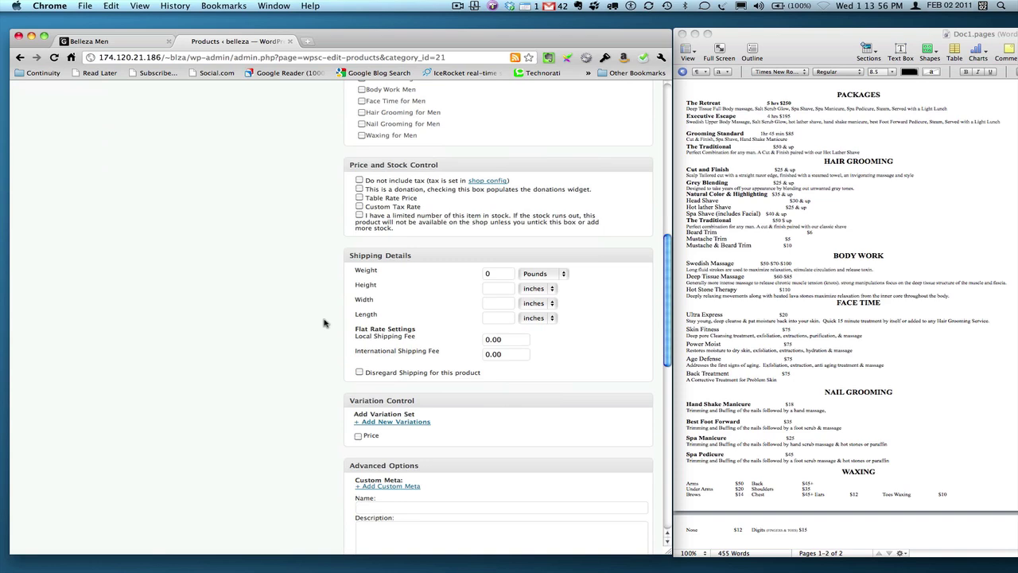
scroll(324, 322, down, 2)
scroll(325, 323, down, 4)
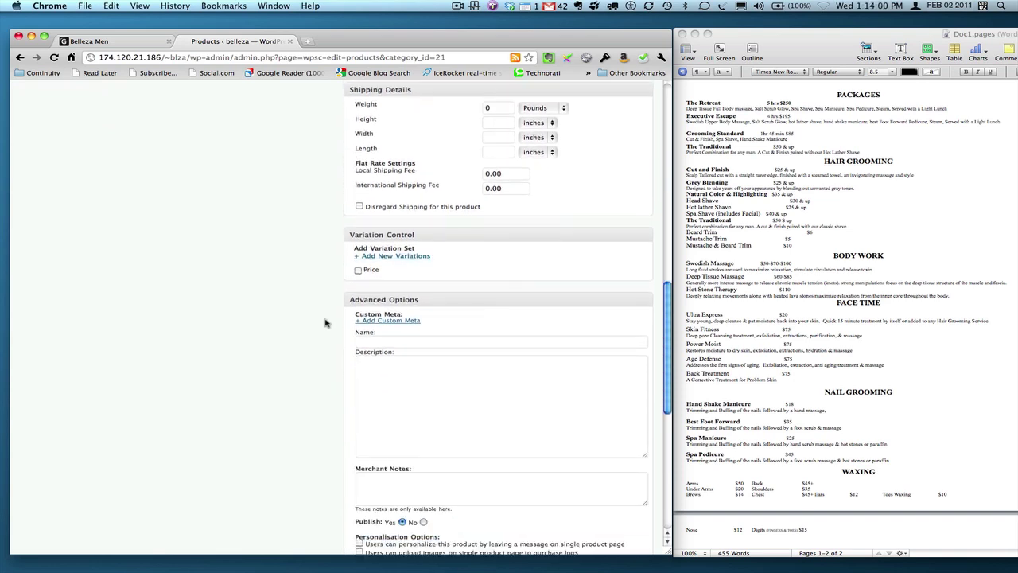
scroll(325, 322, down, 9)
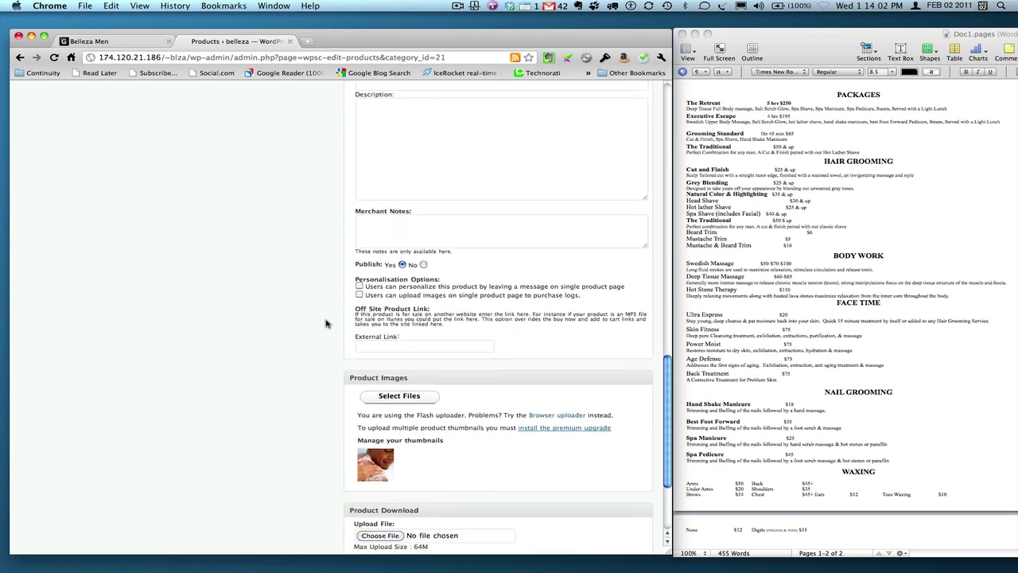
scroll(325, 322, down, 5)
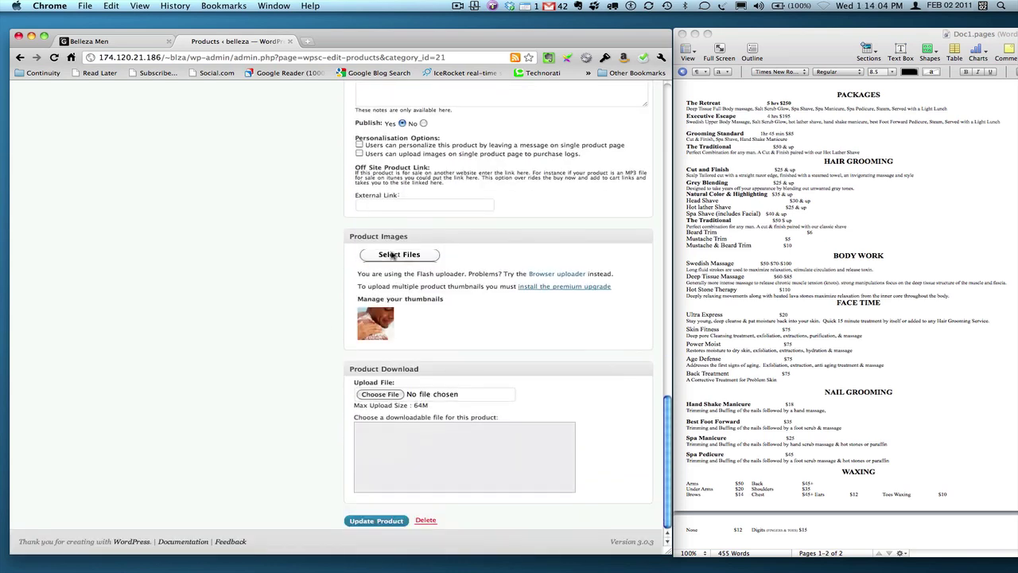
mouse_move(362, 323)
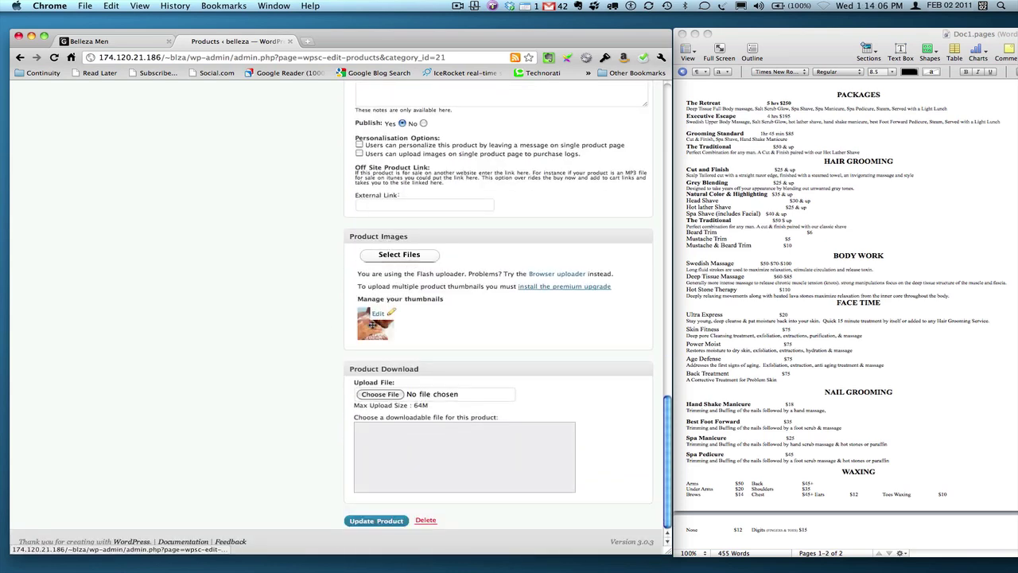
Dismiss the image file picker and update The Retreat product at $250.00
click(400, 255)
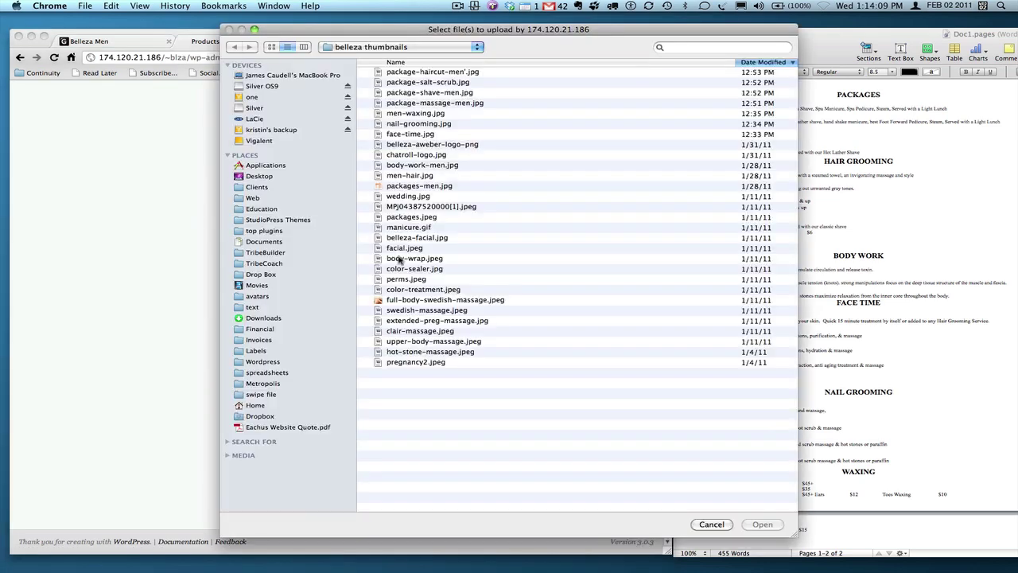
click(711, 524)
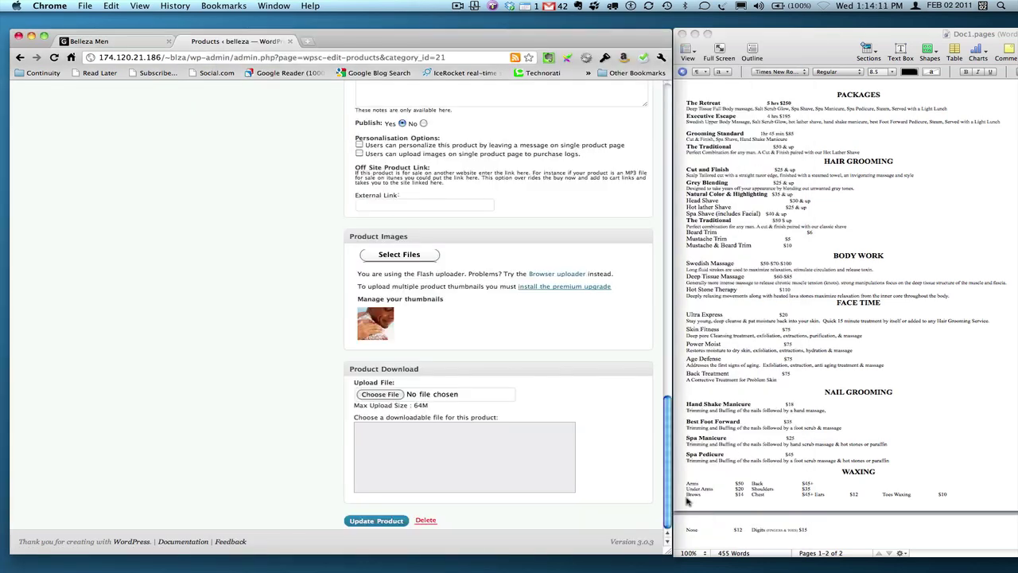
click(378, 522)
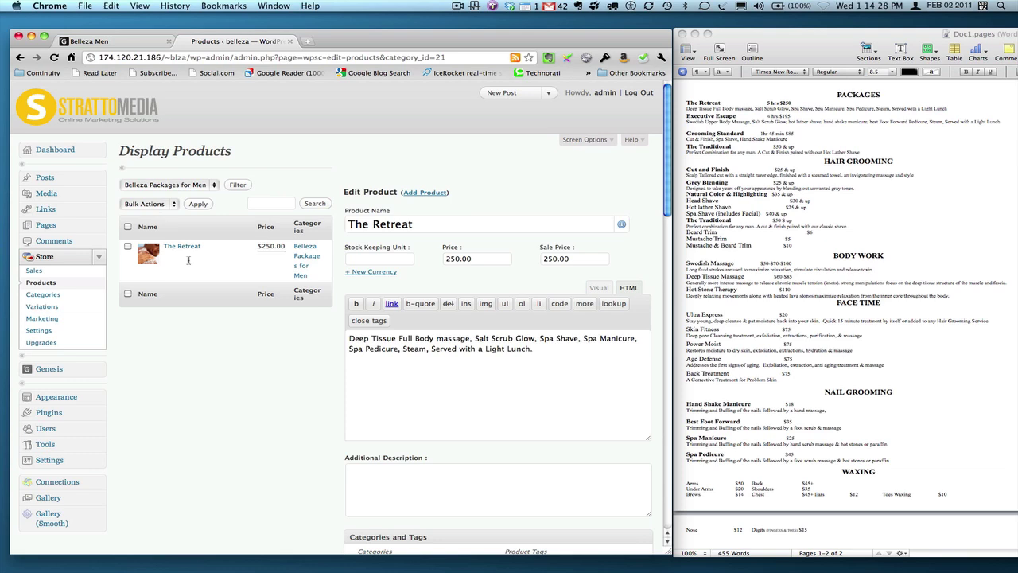
Start a new product named Executive Escape, copied from the Pages menu, priced 195.00
click(423, 193)
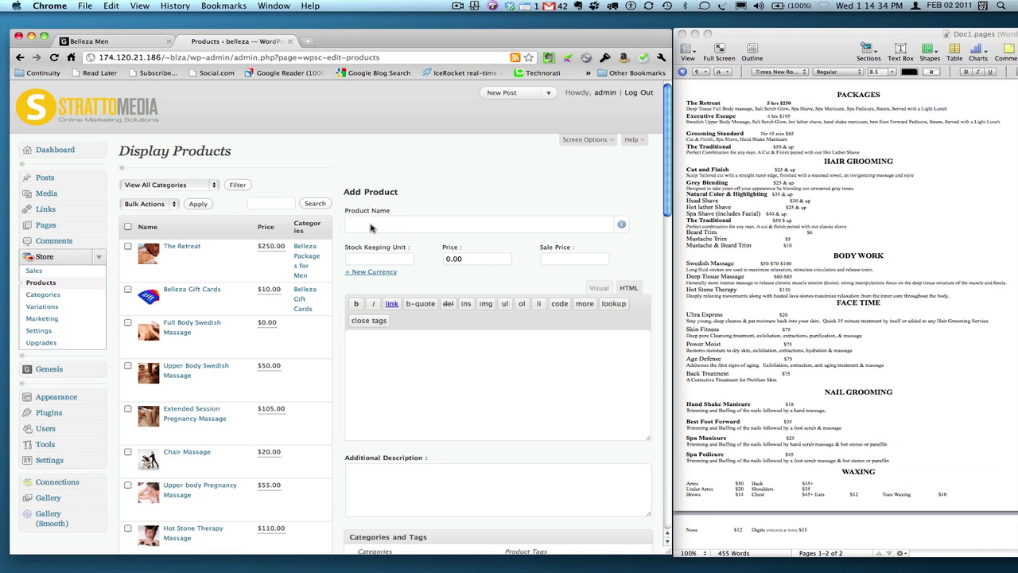
click(372, 228)
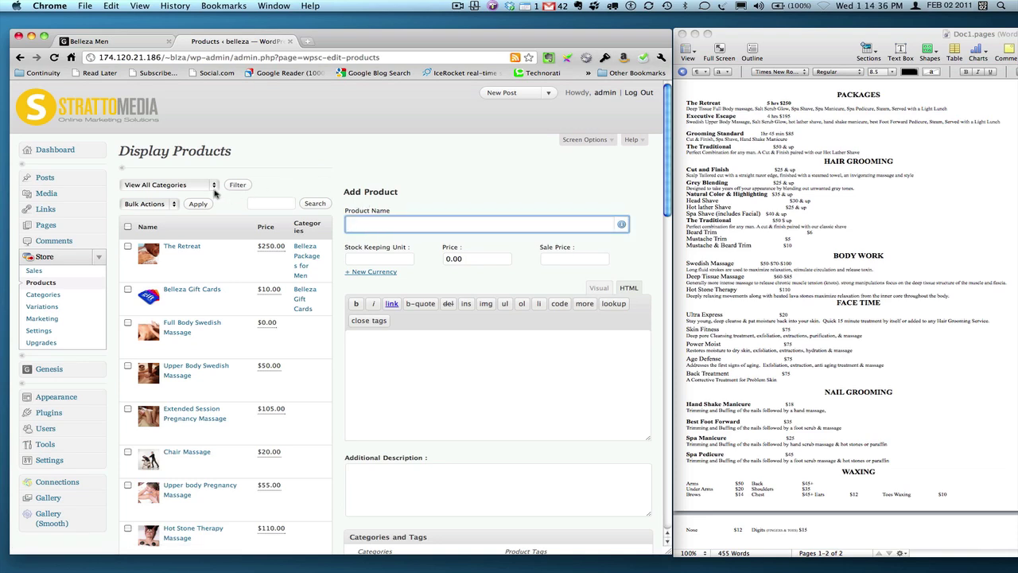
click(732, 121)
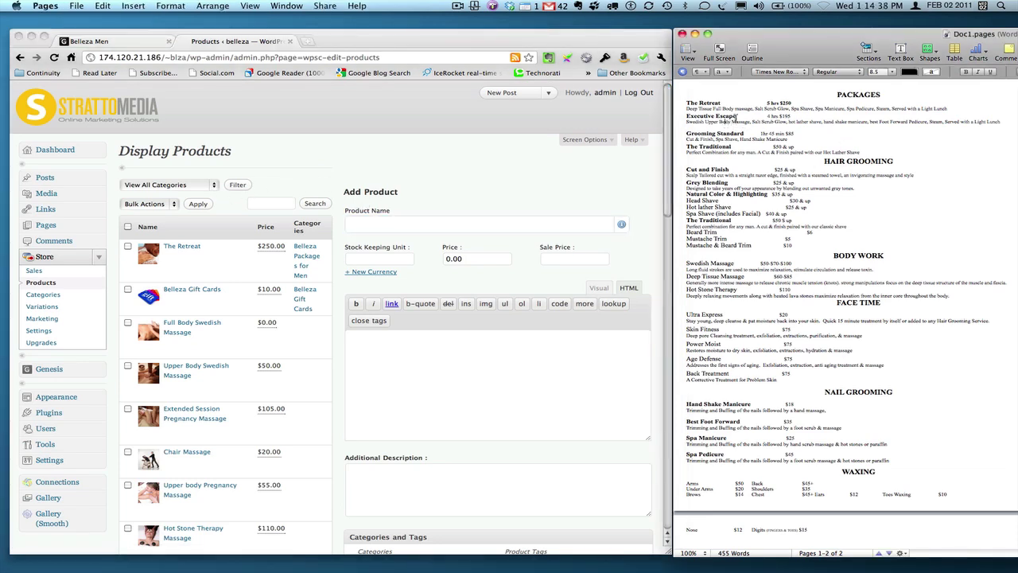
drag(737, 117, 682, 119)
key(super+c)
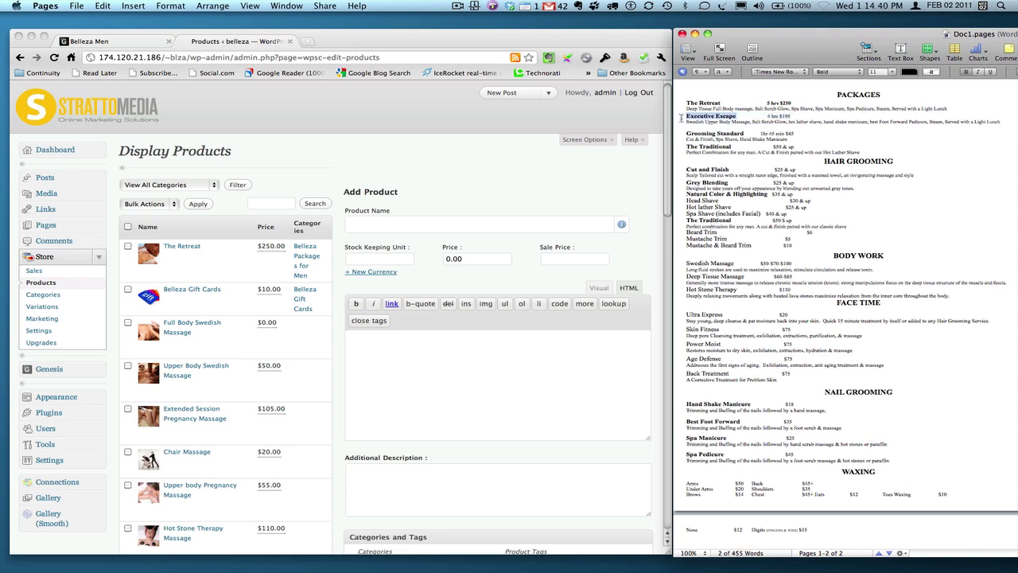
click(430, 223)
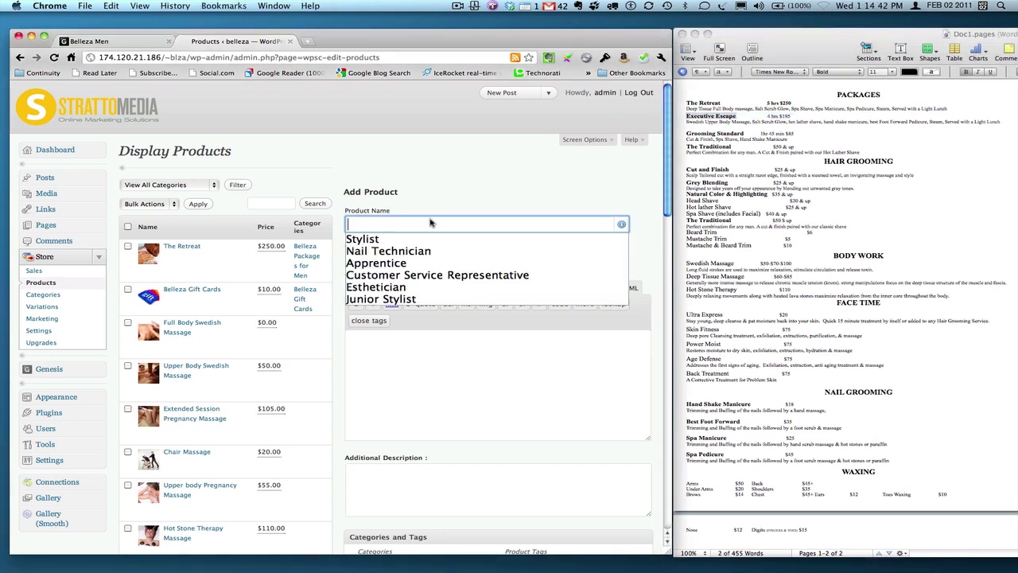
key(super+v)
click(471, 262)
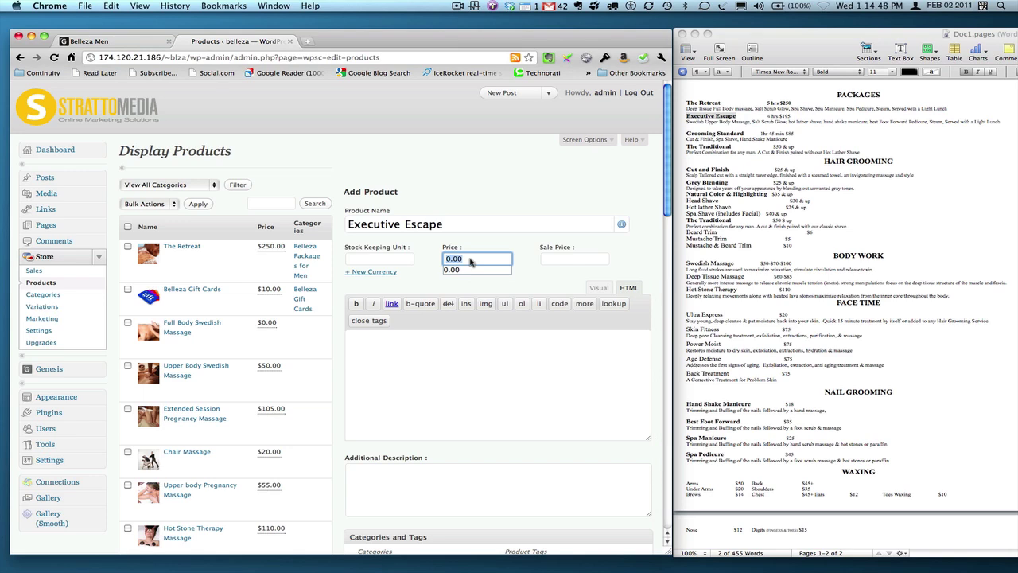
text(195)
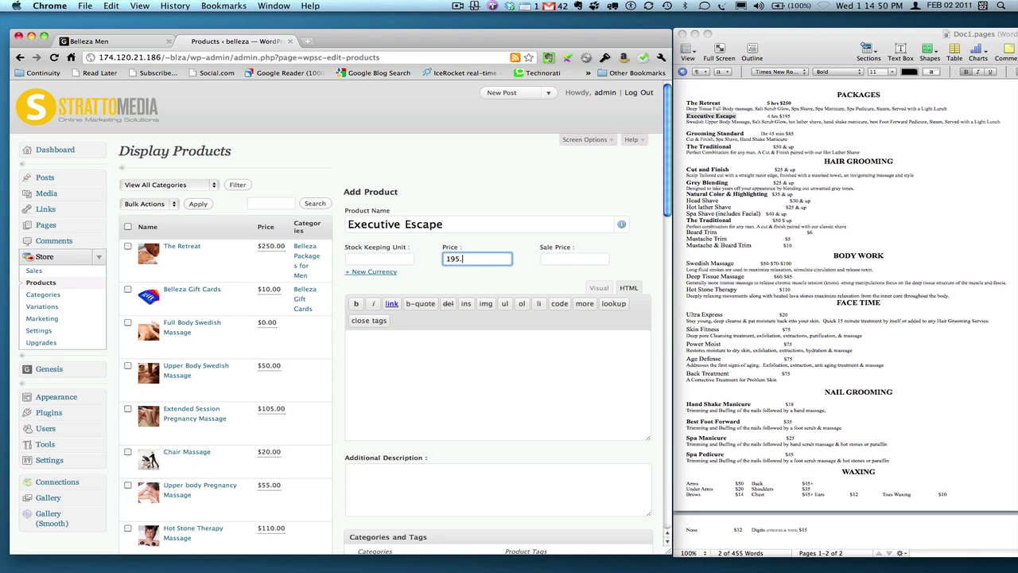
text(.00)
key(Tab)
key(Tab)
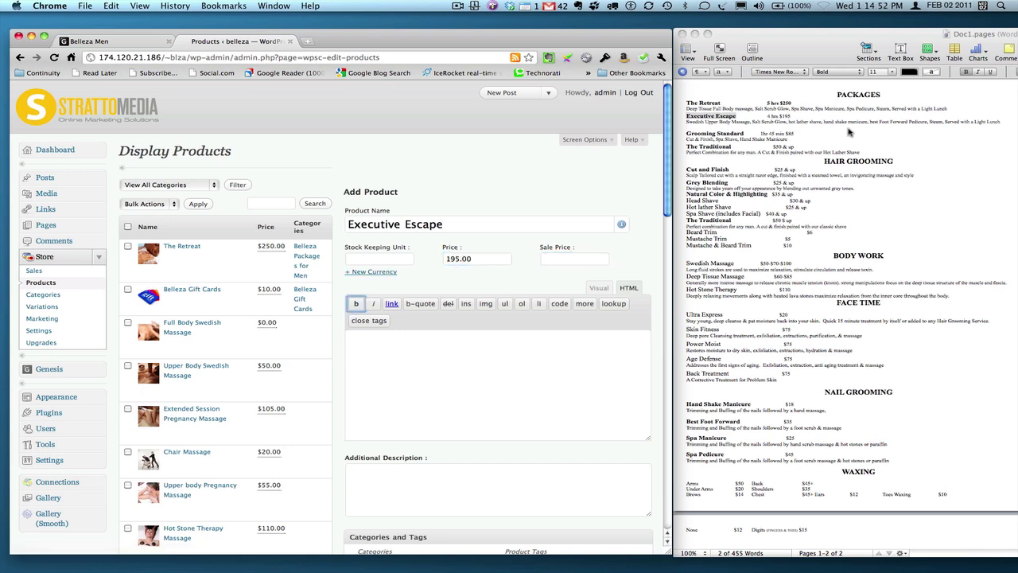
Paste the Swedish Upper Body Massage description line from the Pages menu into the product description
click(762, 131)
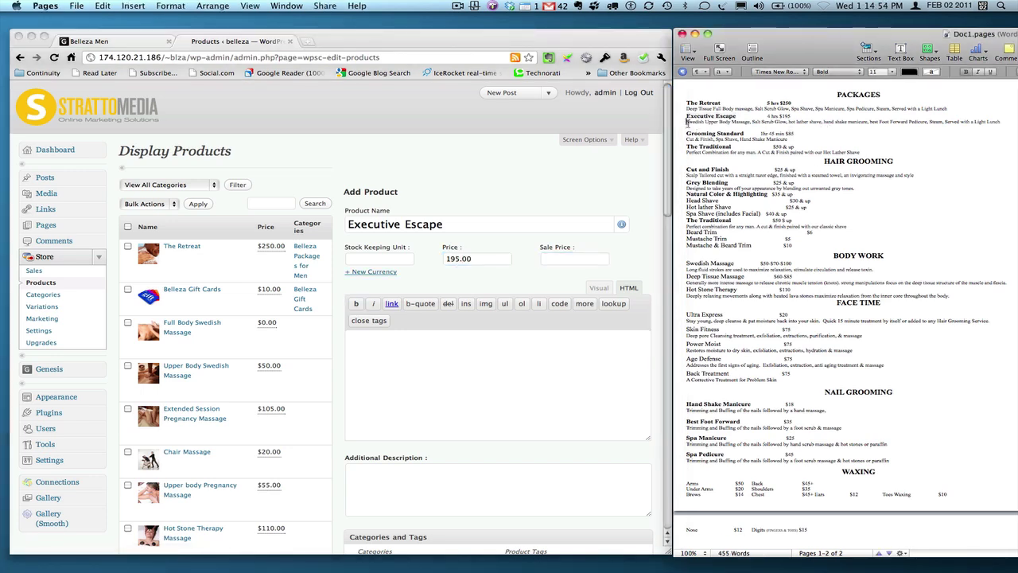
drag(687, 122, 895, 127)
key(Left)
shift+click(1000, 121)
key(super+c)
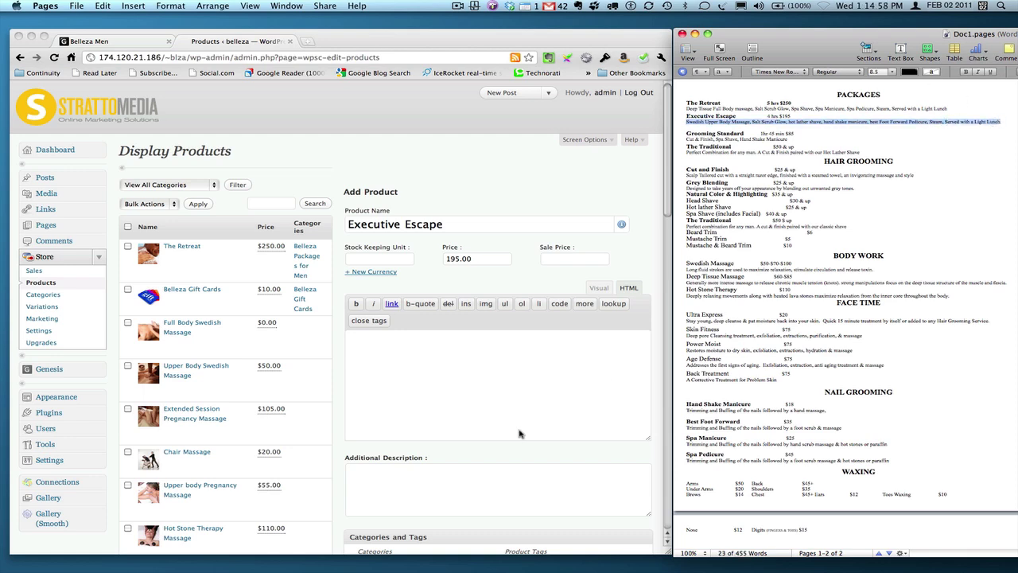
click(446, 364)
key(super+v)
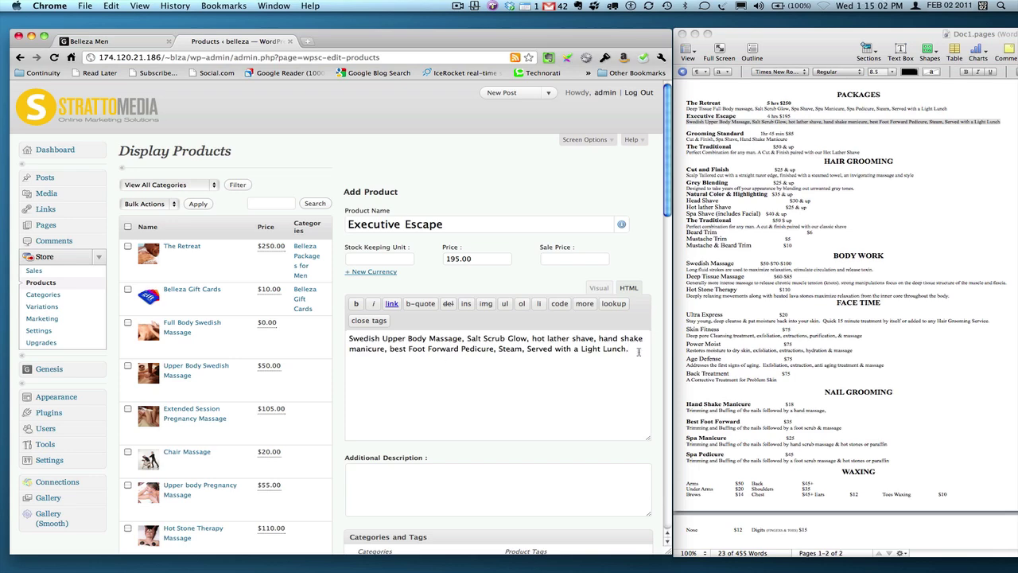
Upload package-massage-men.jpg as the thumbnail and save Executive Escape as a new product
scroll(497, 416, down, 8)
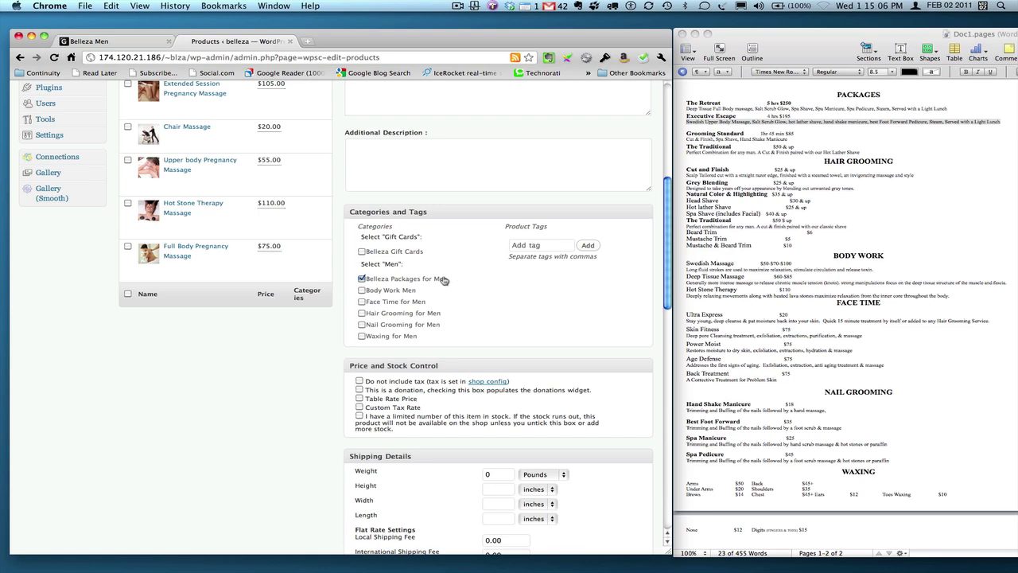
scroll(385, 304, down, 1)
scroll(385, 304, down, 15)
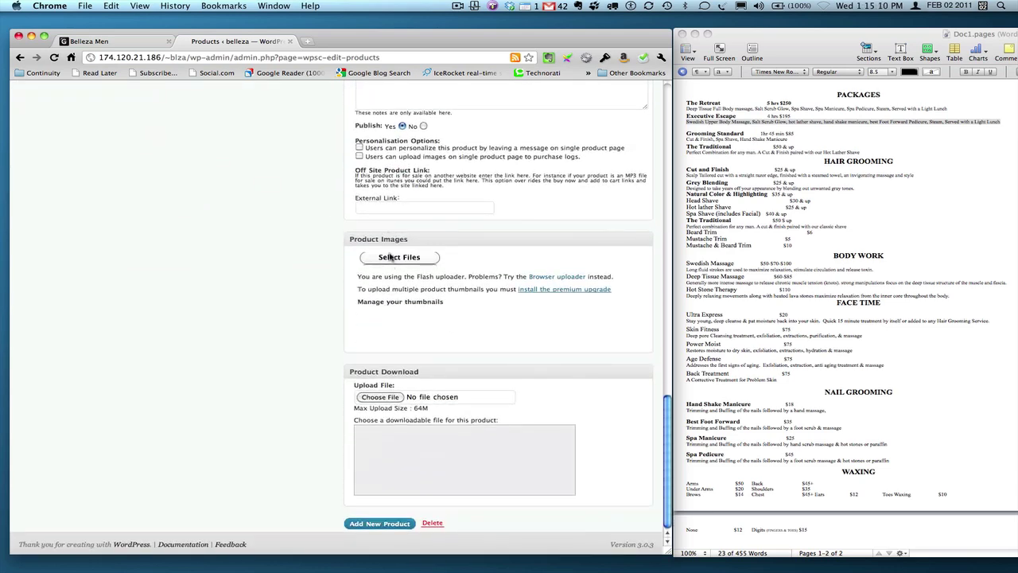
click(394, 261)
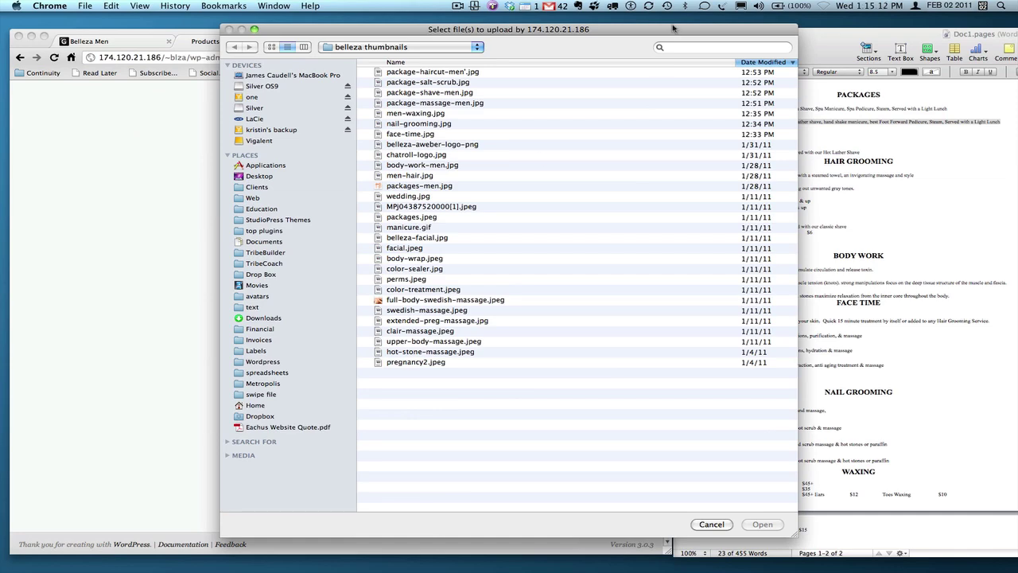
drag(674, 31, 558, 35)
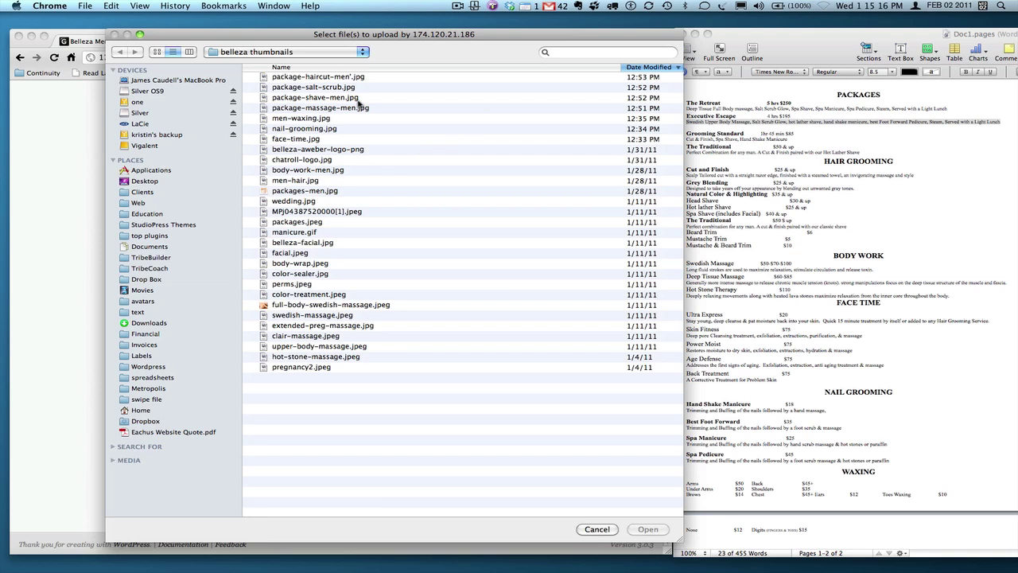
double_click(301, 109)
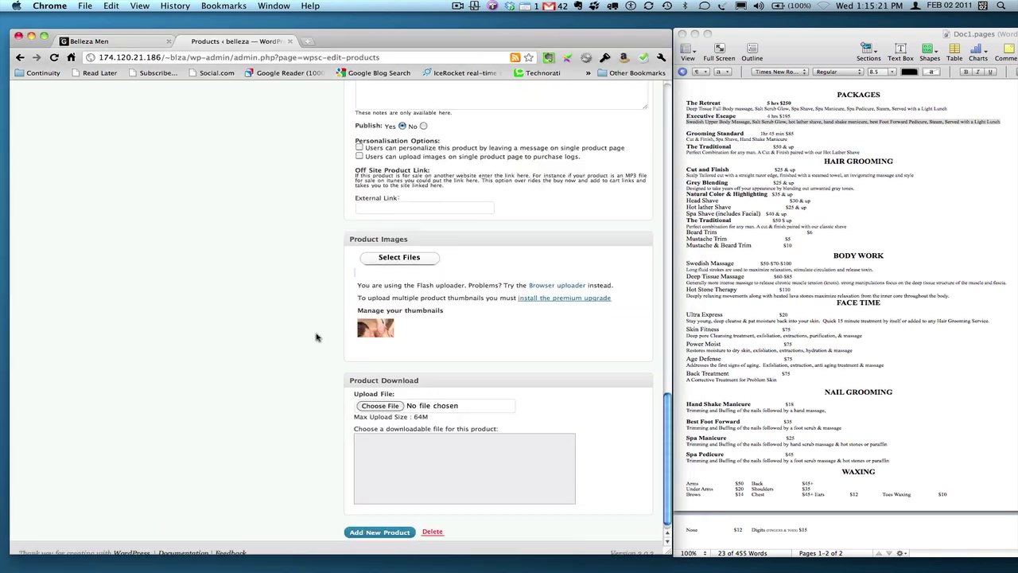
click(380, 527)
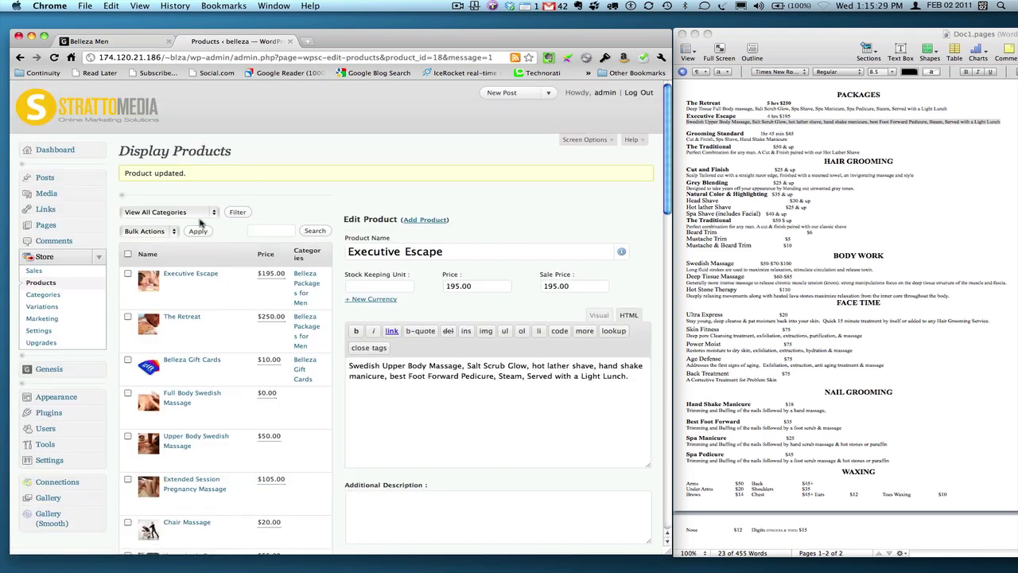
Filter the product list by the Belleza Packages for Men category
click(212, 213)
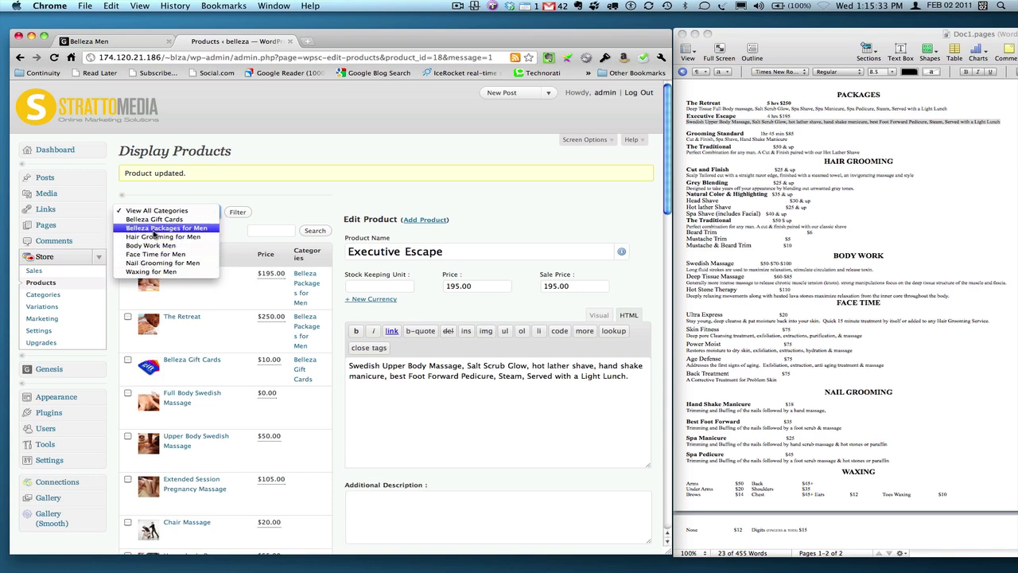
click(155, 229)
click(240, 212)
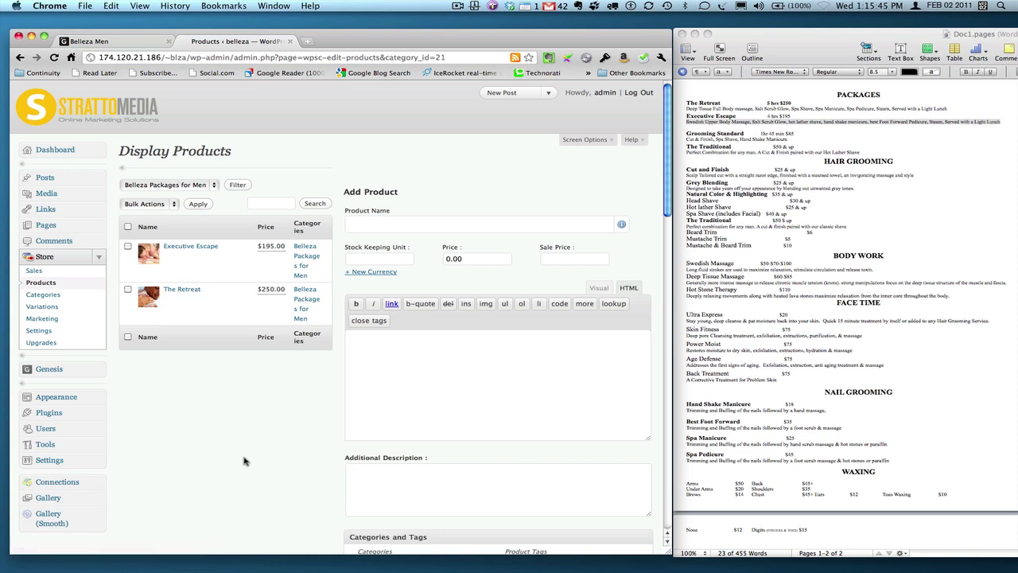
Clear the text selection in the Pages menu and return to the store's category filter
click(895, 170)
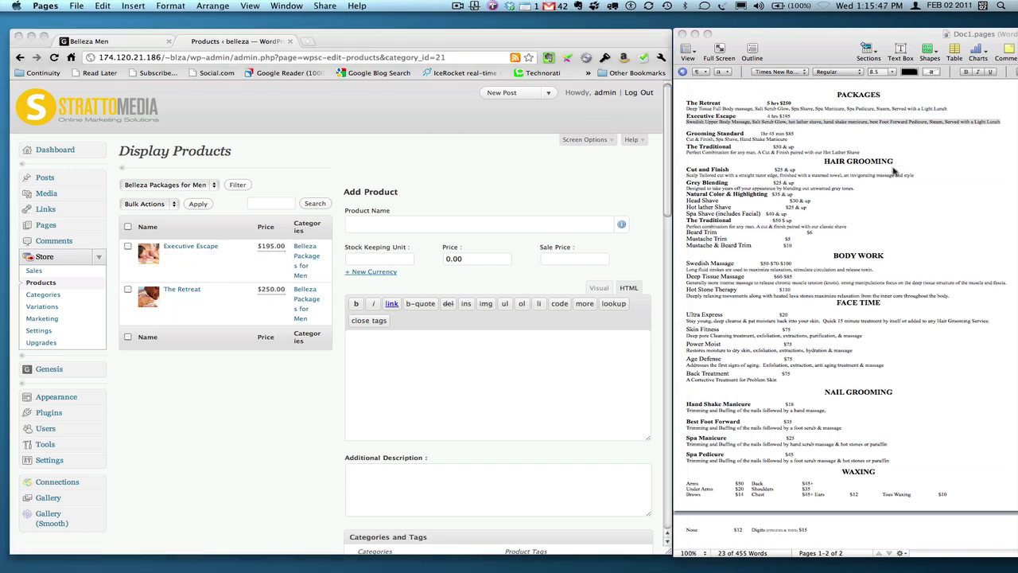
click(872, 164)
click(162, 184)
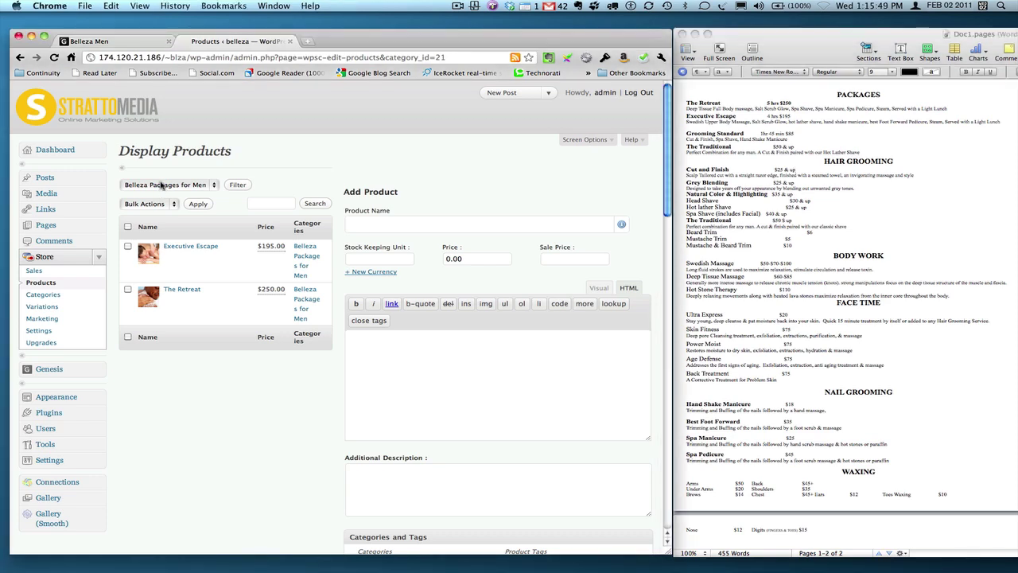
click(214, 186)
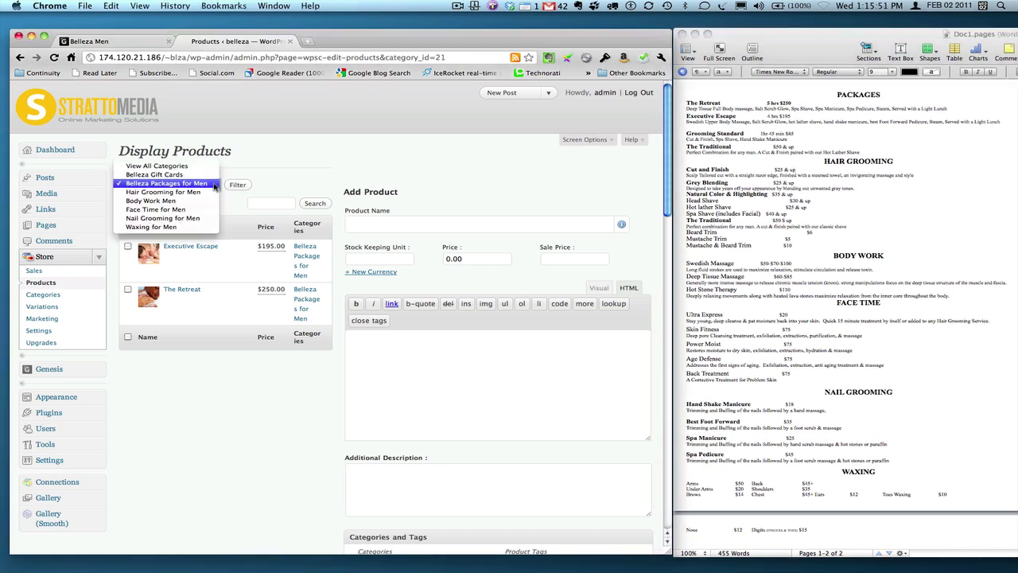
Filter the products to Hair Grooming for Men and ready the Product Name field
click(166, 193)
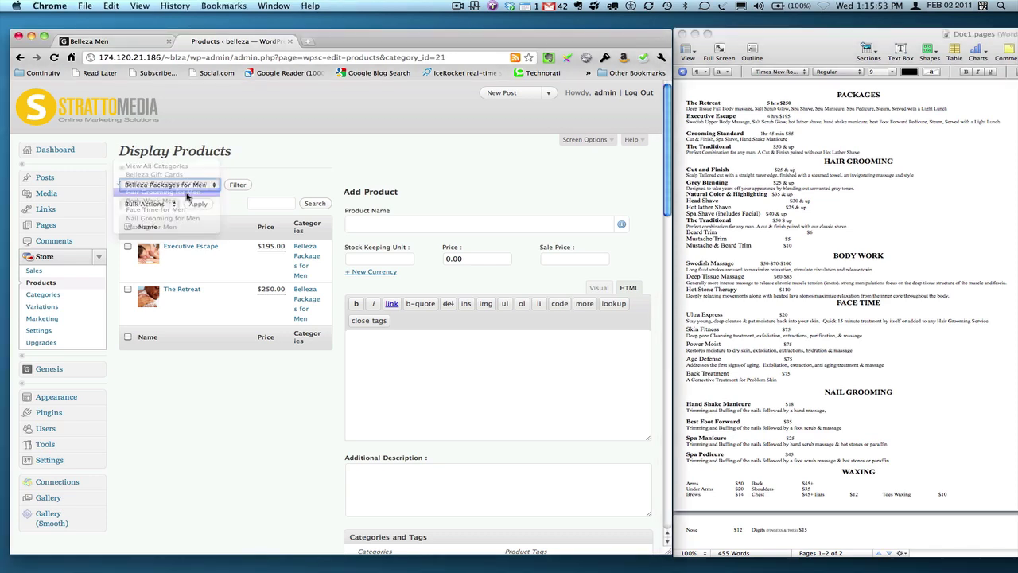
click(237, 185)
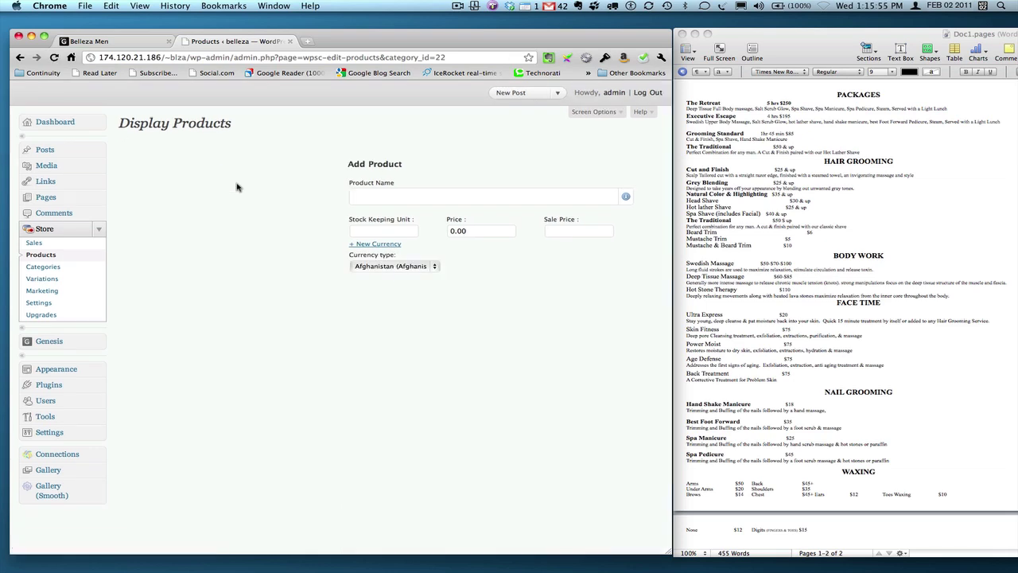
click(373, 226)
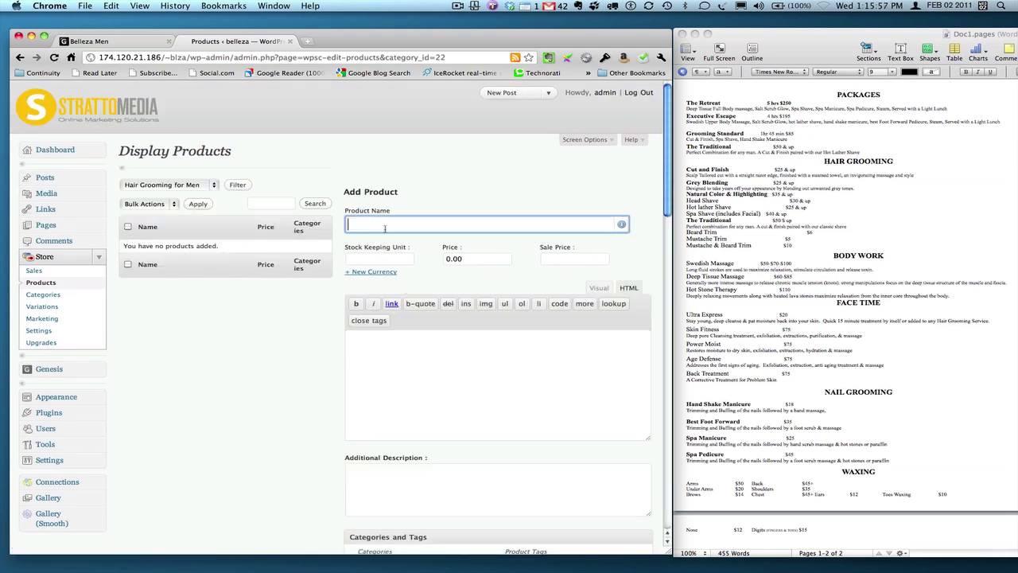